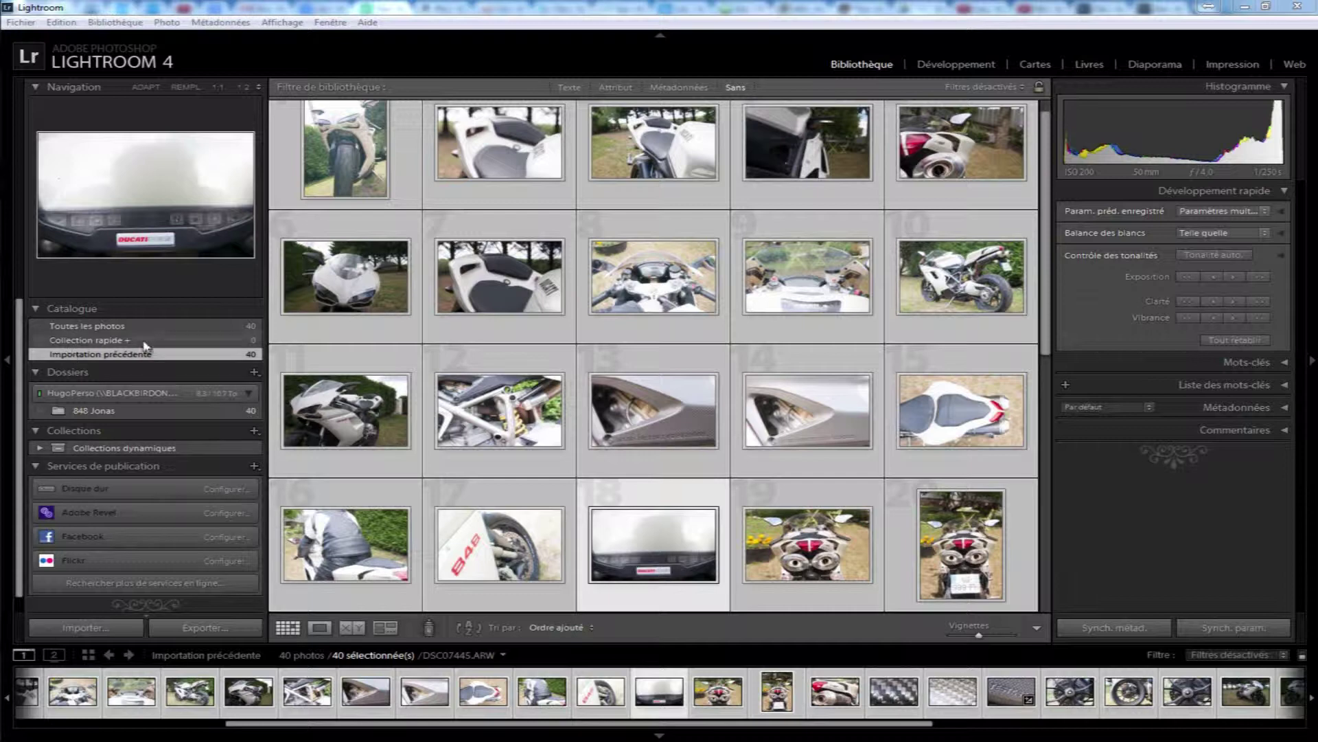
Open the first photo, DSC07423.ARW, in the Develop module and display its Detail settings.
left_click(384, 171)
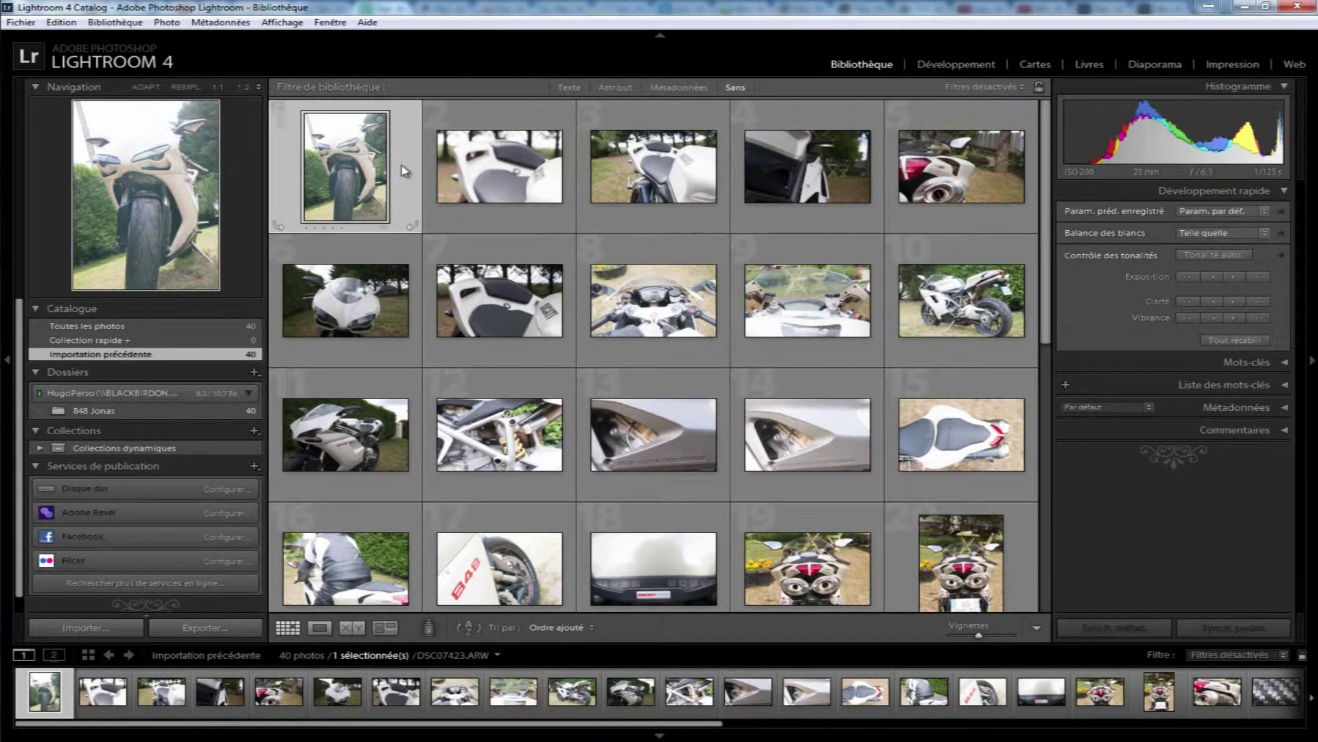
left_click(963, 67)
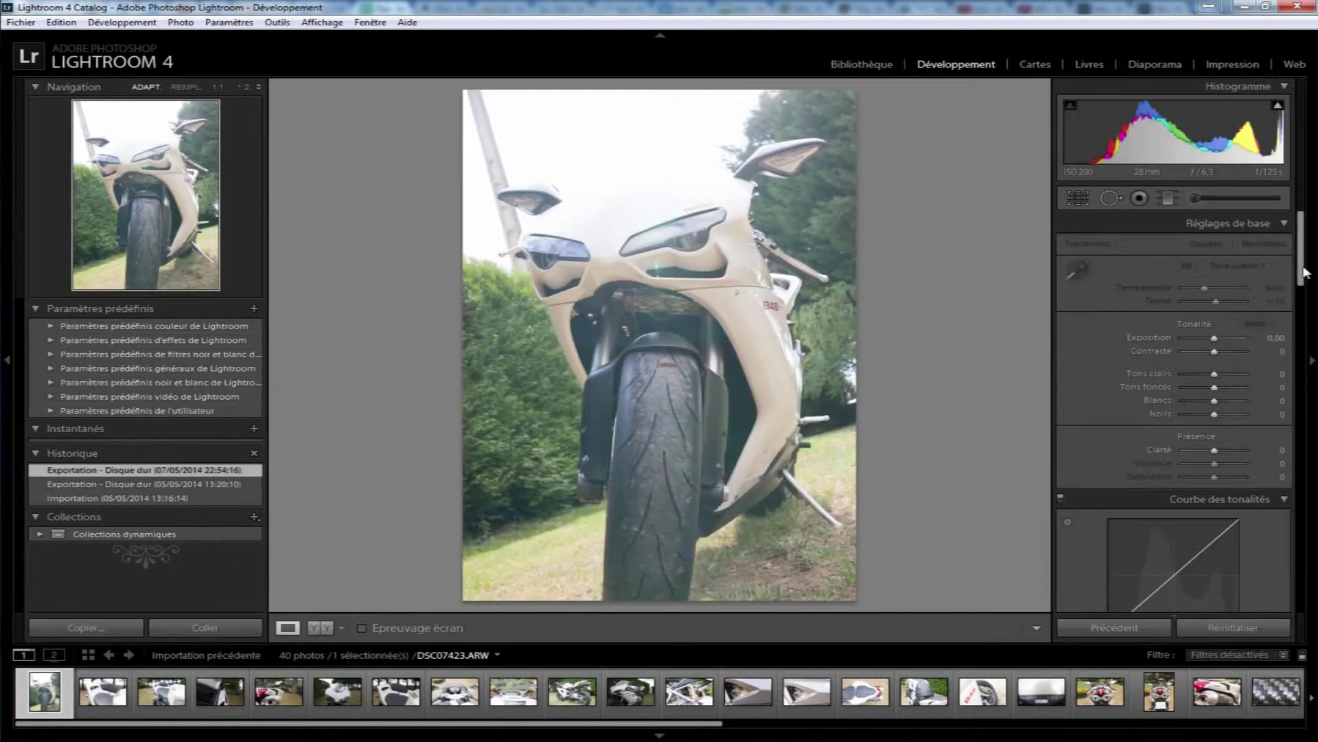
scroll(1298, 309, "down", 5)
scroll(1307, 331, "down", 10)
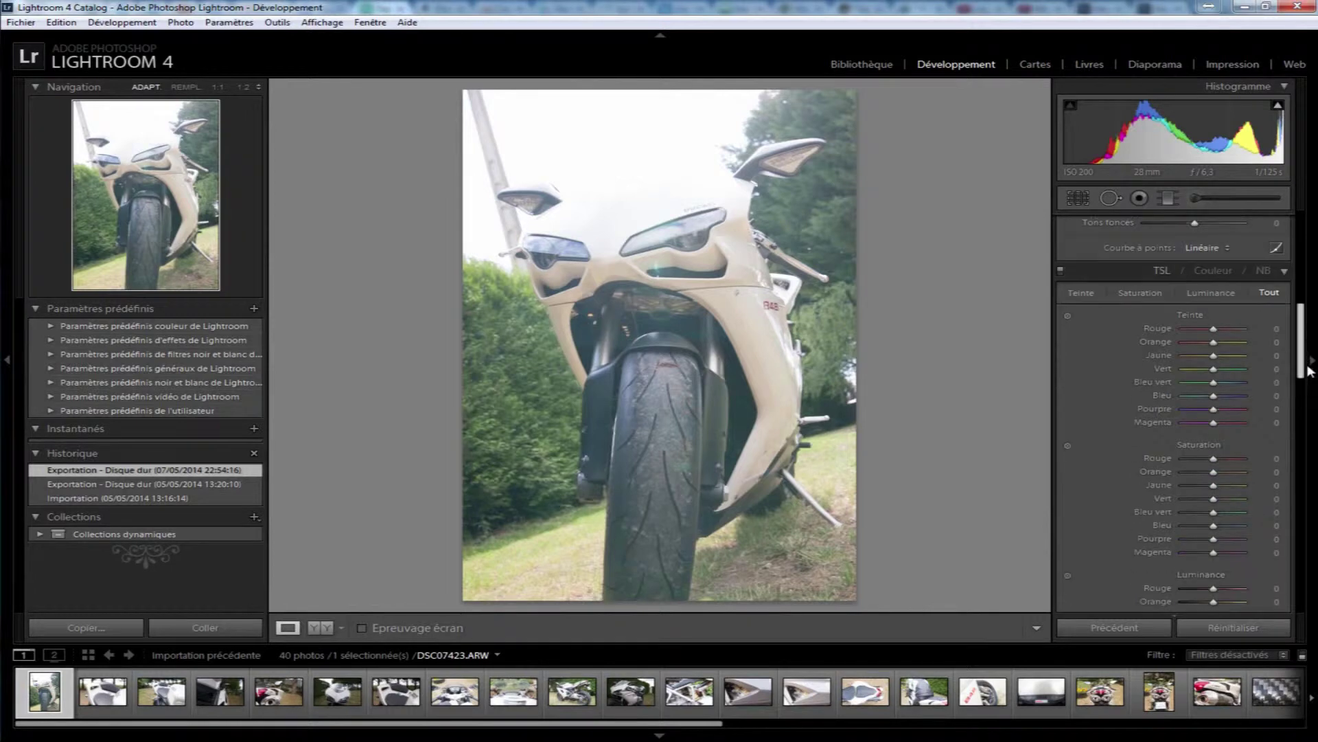
scroll(1174, 412, "down", 8)
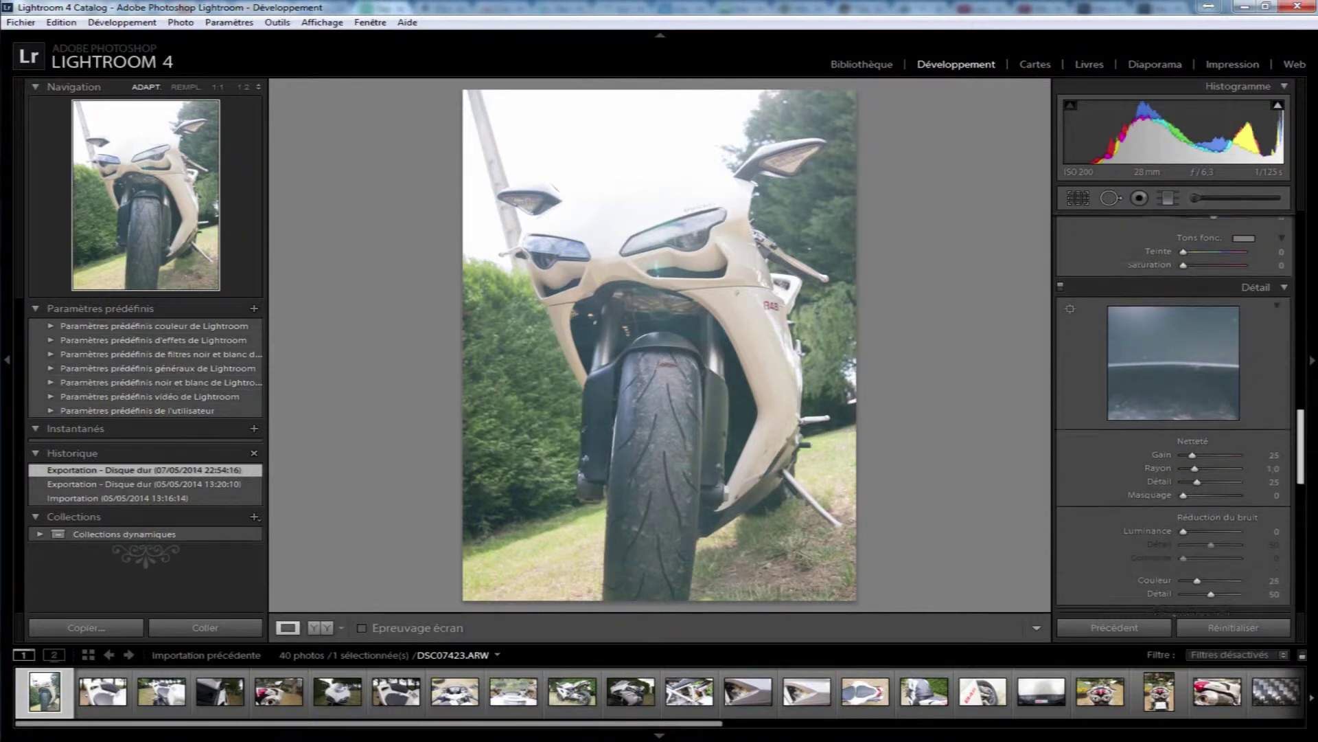
scroll(1174, 412, "down", 5)
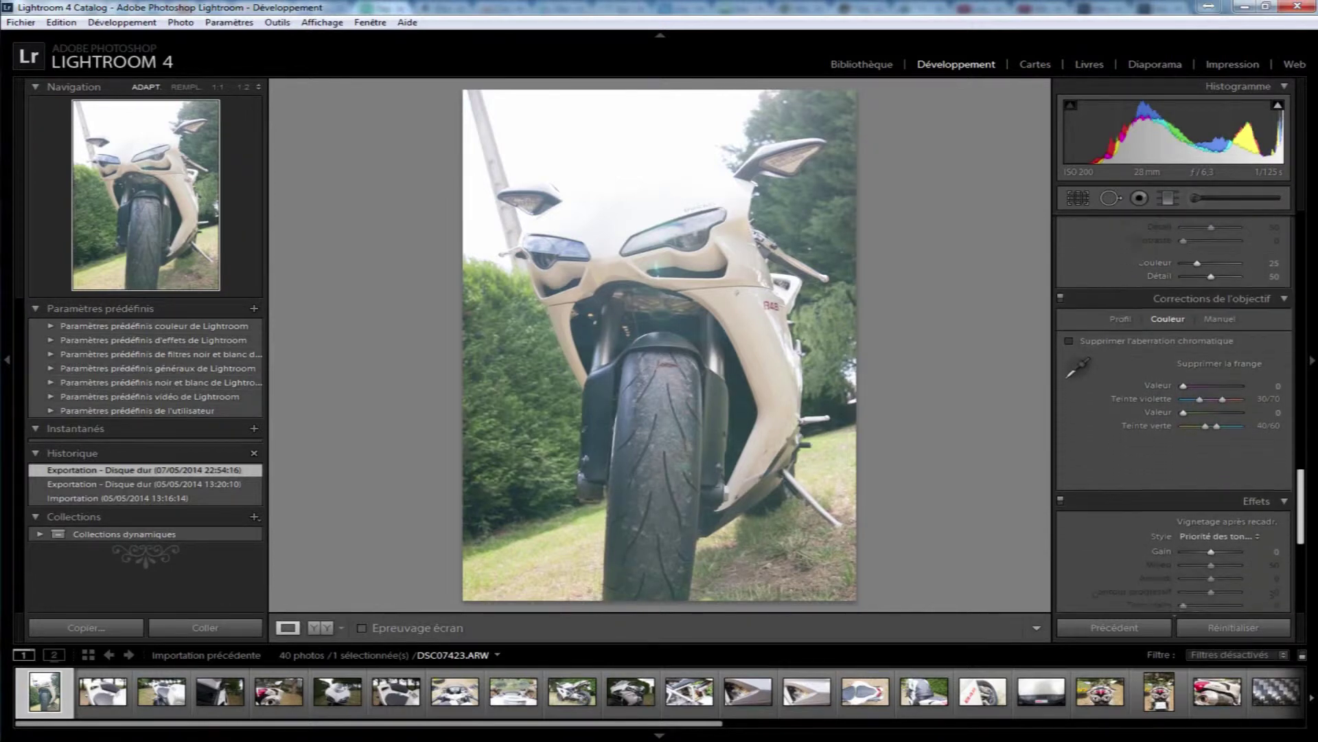
scroll(1175, 412, "down", 3)
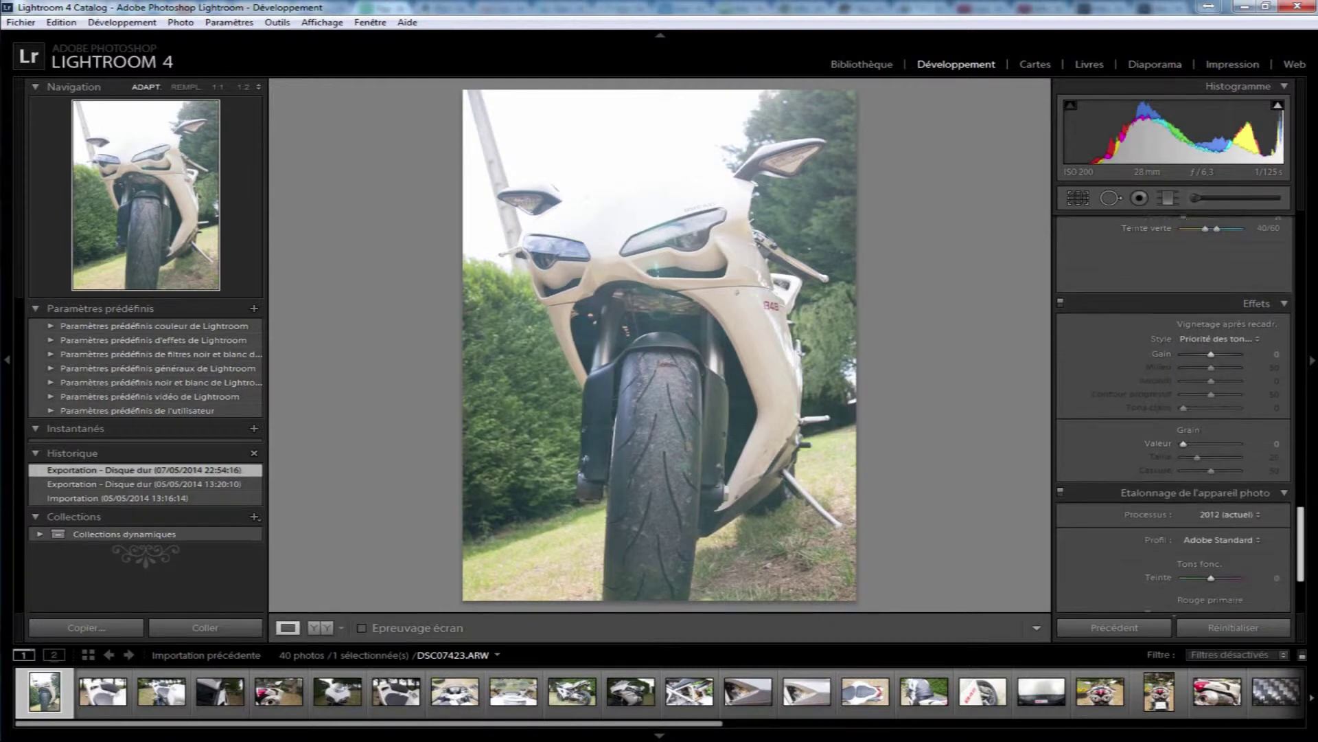
scroll(1175, 412, "down", 2)
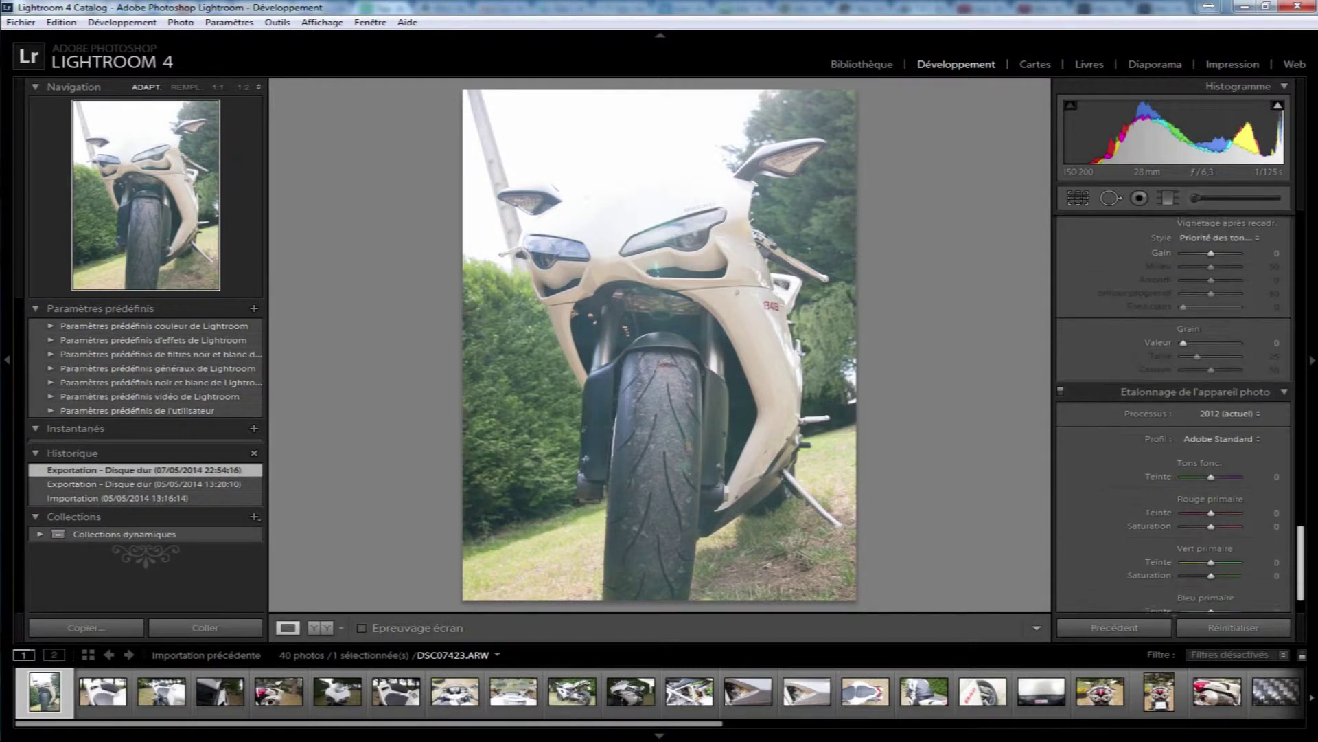
scroll(1174, 412, "up", 8)
scroll(1270, 390, "up", 2)
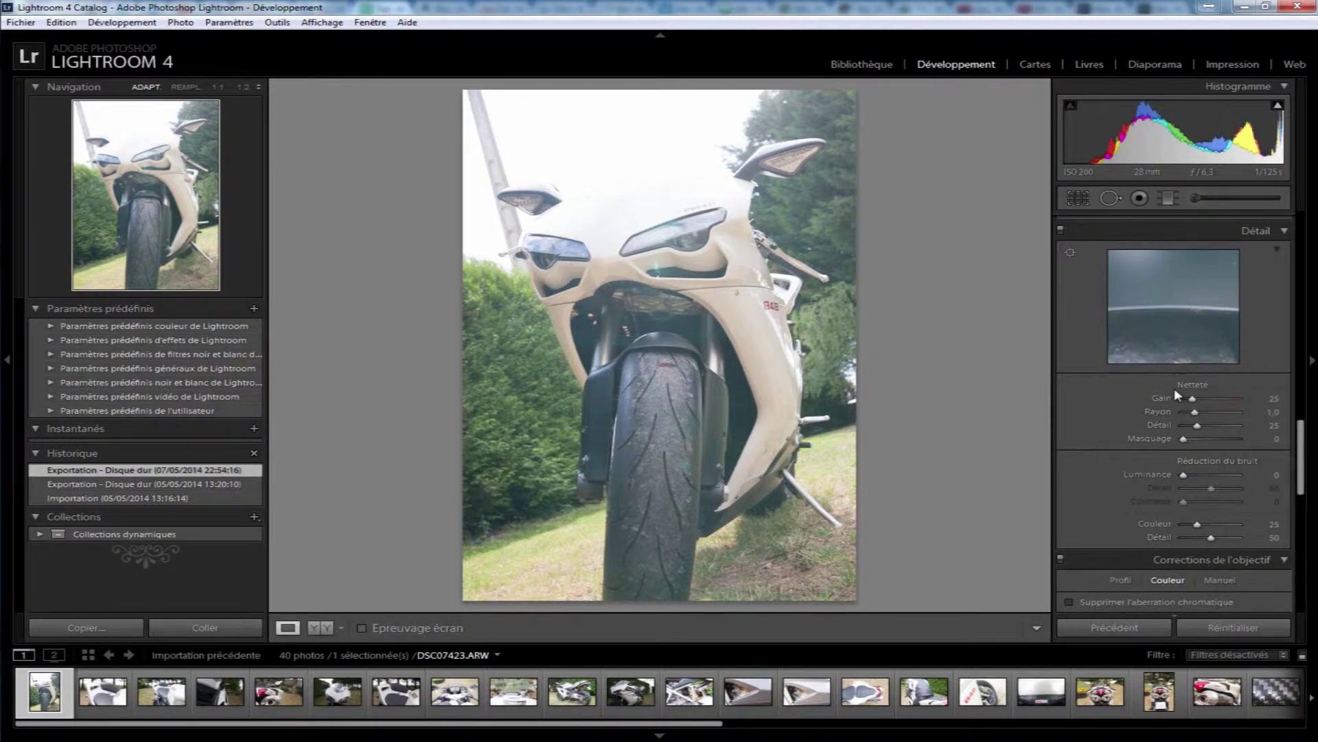
Raise the sharpening gain to 132 and then 150 while viewing the front tyre at 1:1.
left_click(670, 434)
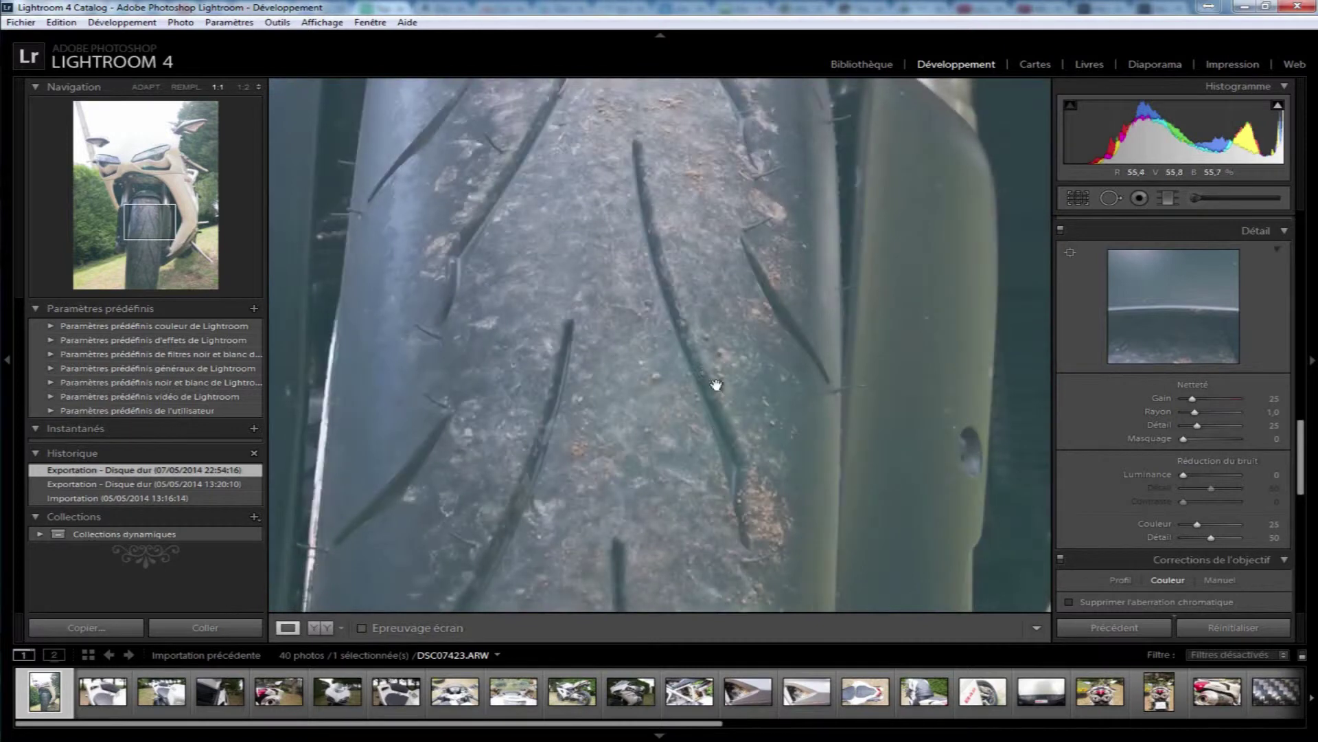
left_click_drag(1193, 398, 1232, 401)
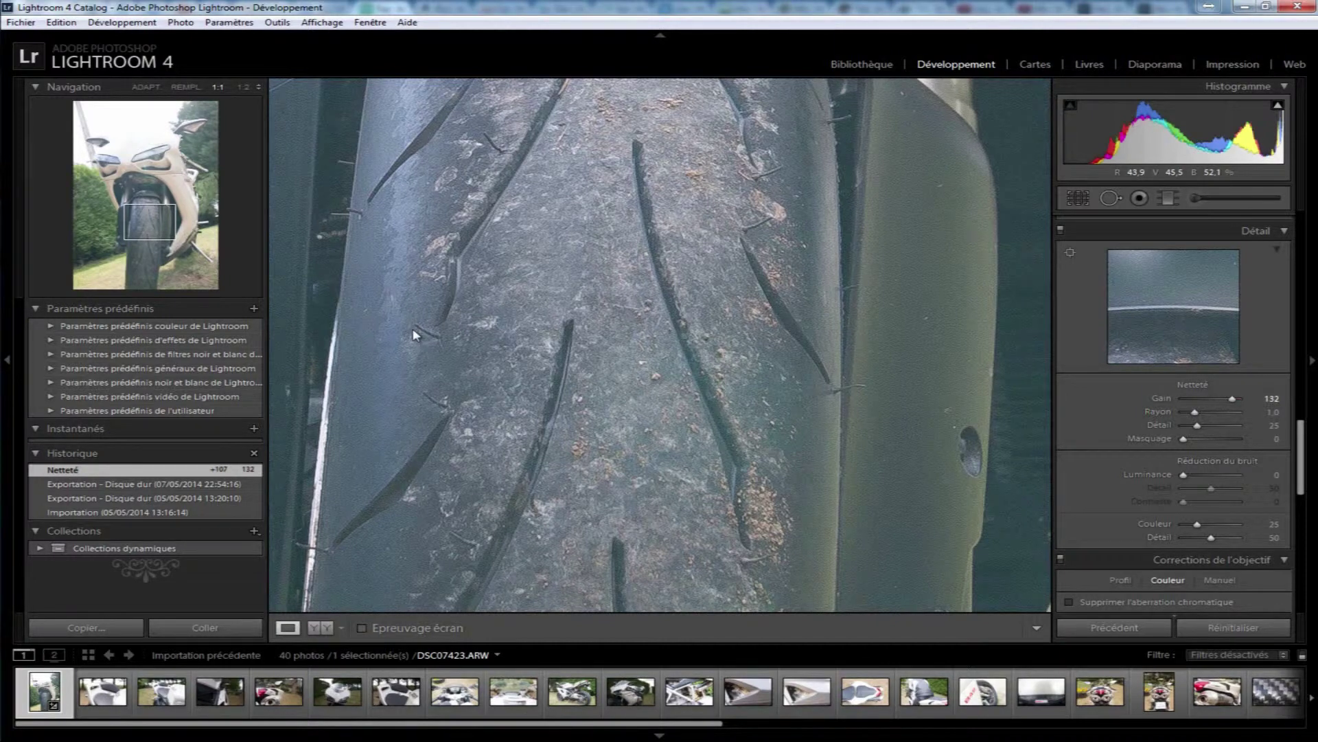
mouse_move(1231, 403)
left_mouse_down()
mouse_move(1195, 404)
mouse_move(1250, 398)
left_mouse_up()
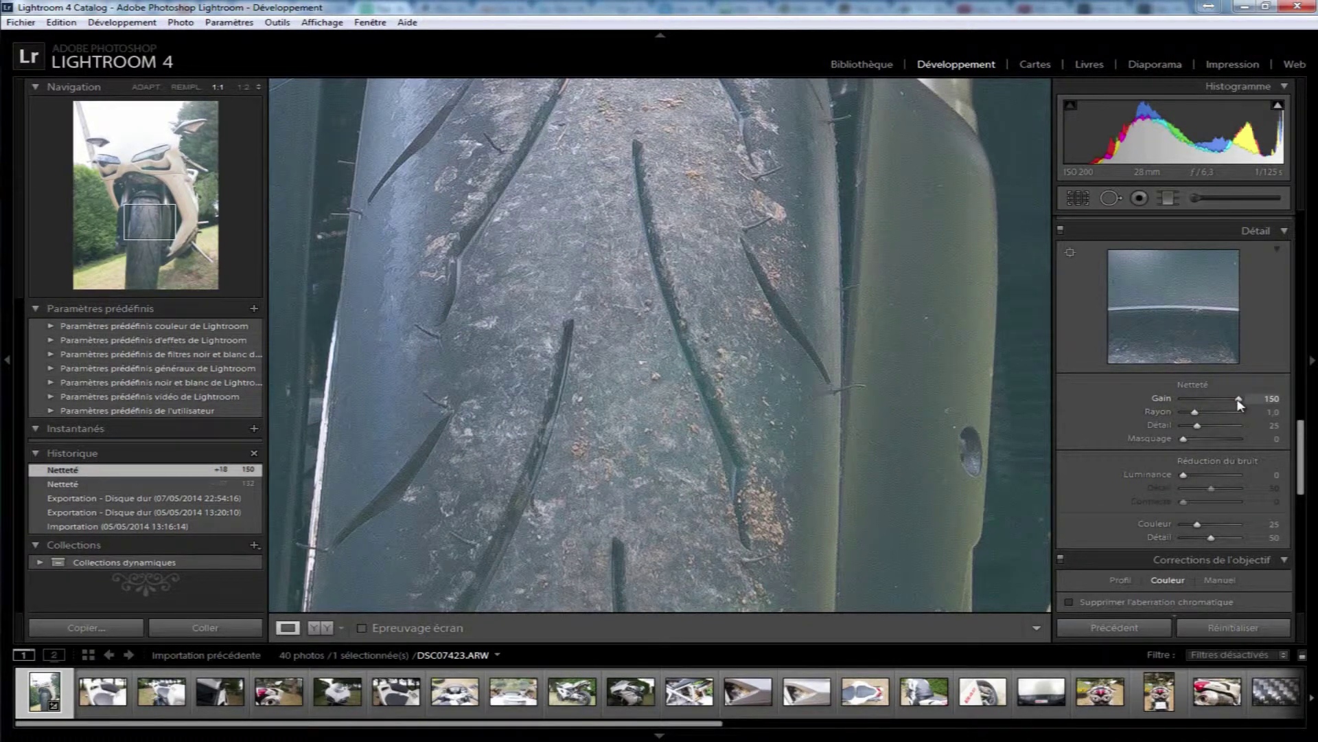
Set the sharpening gain to 0 and compare the tyre in the fitted and 1:1 views.
left_click_drag(1240, 403, 1015, 413)
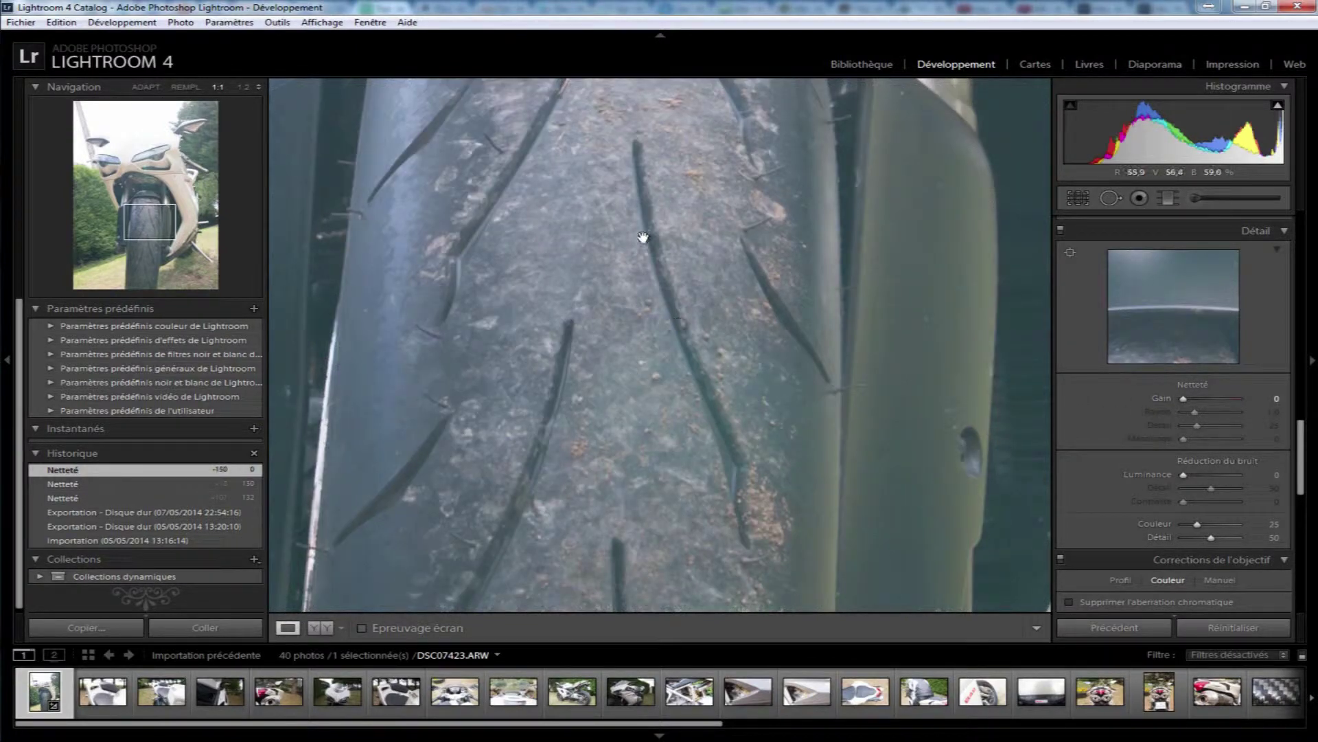
left_click(569, 300)
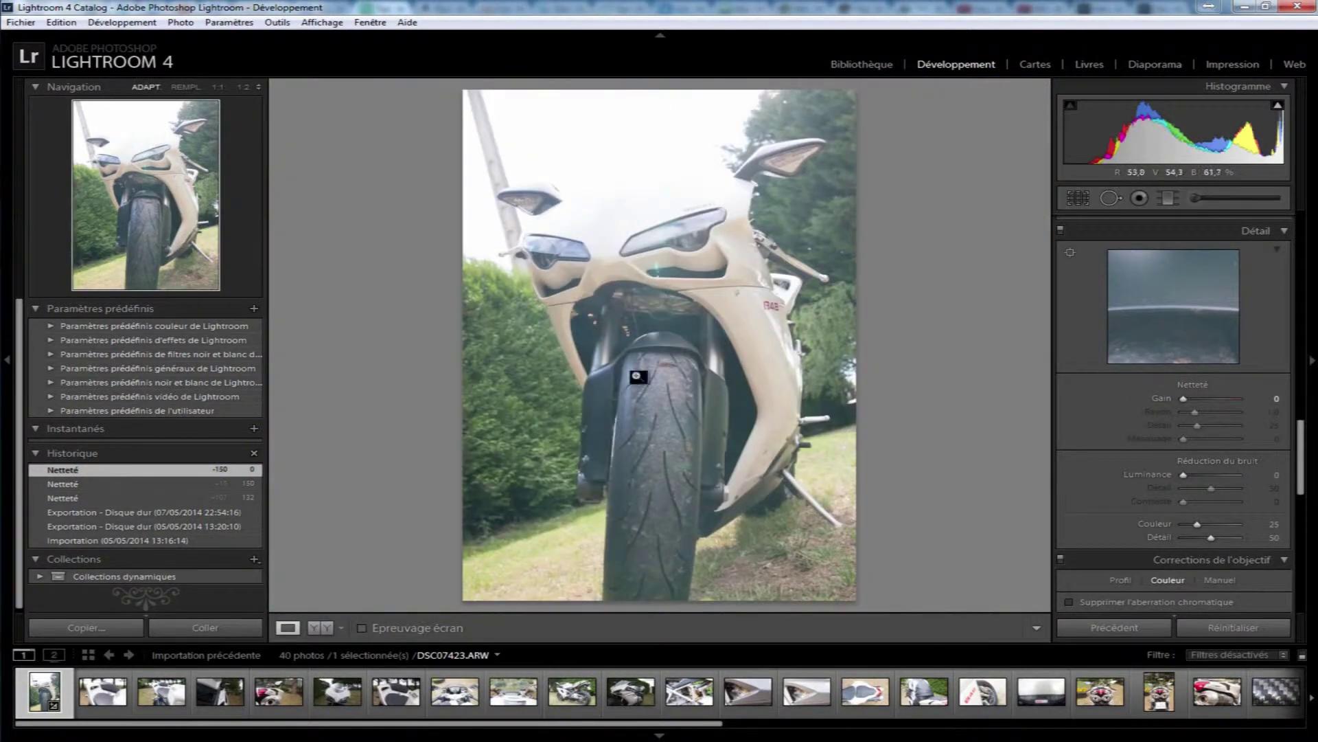
left_click(659, 451)
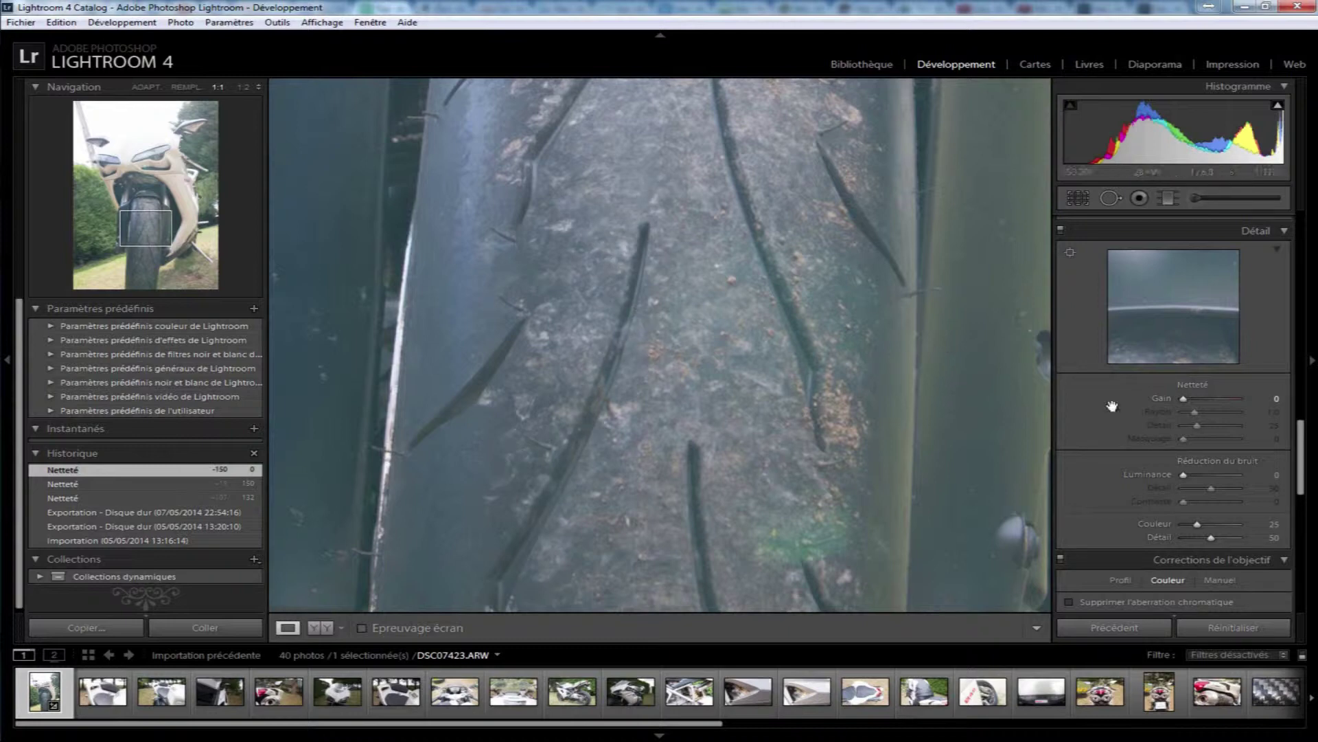
left_click(810, 349)
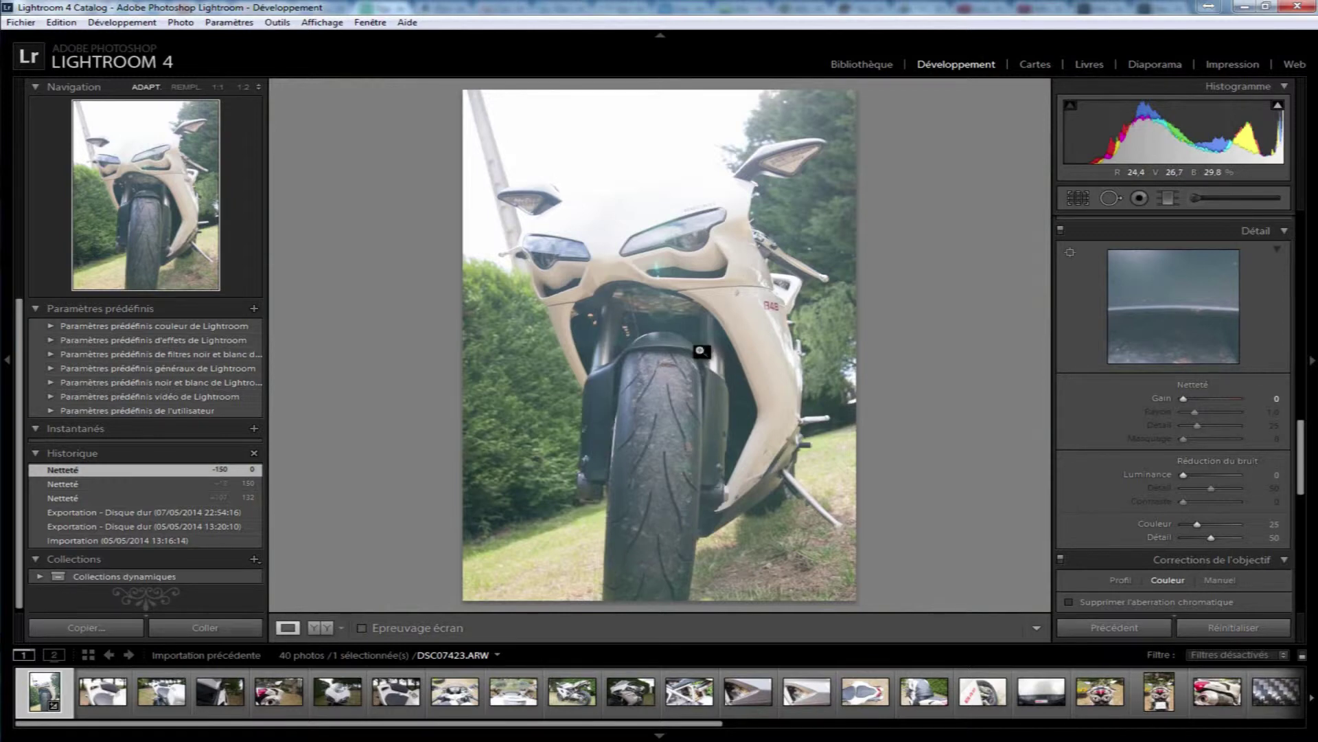
right_click(664, 272)
mouse_move(844, 288)
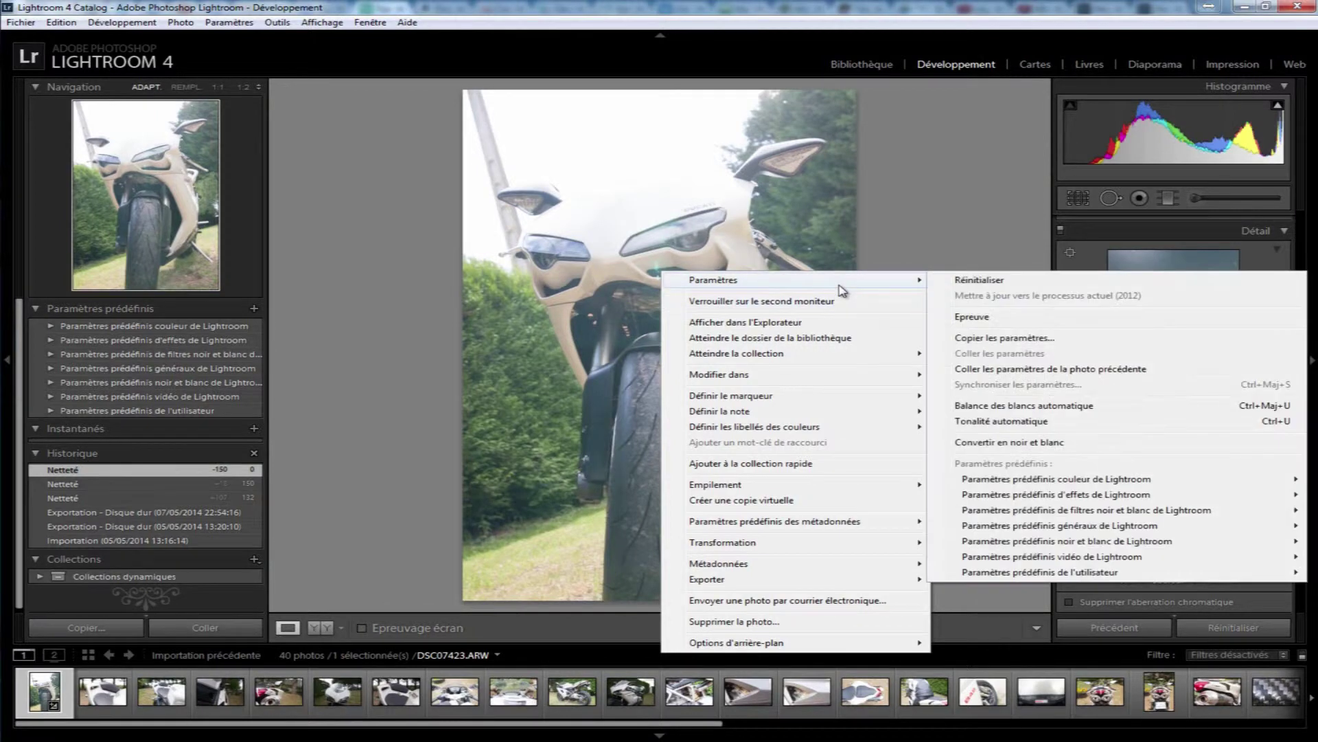
left_click(978, 216)
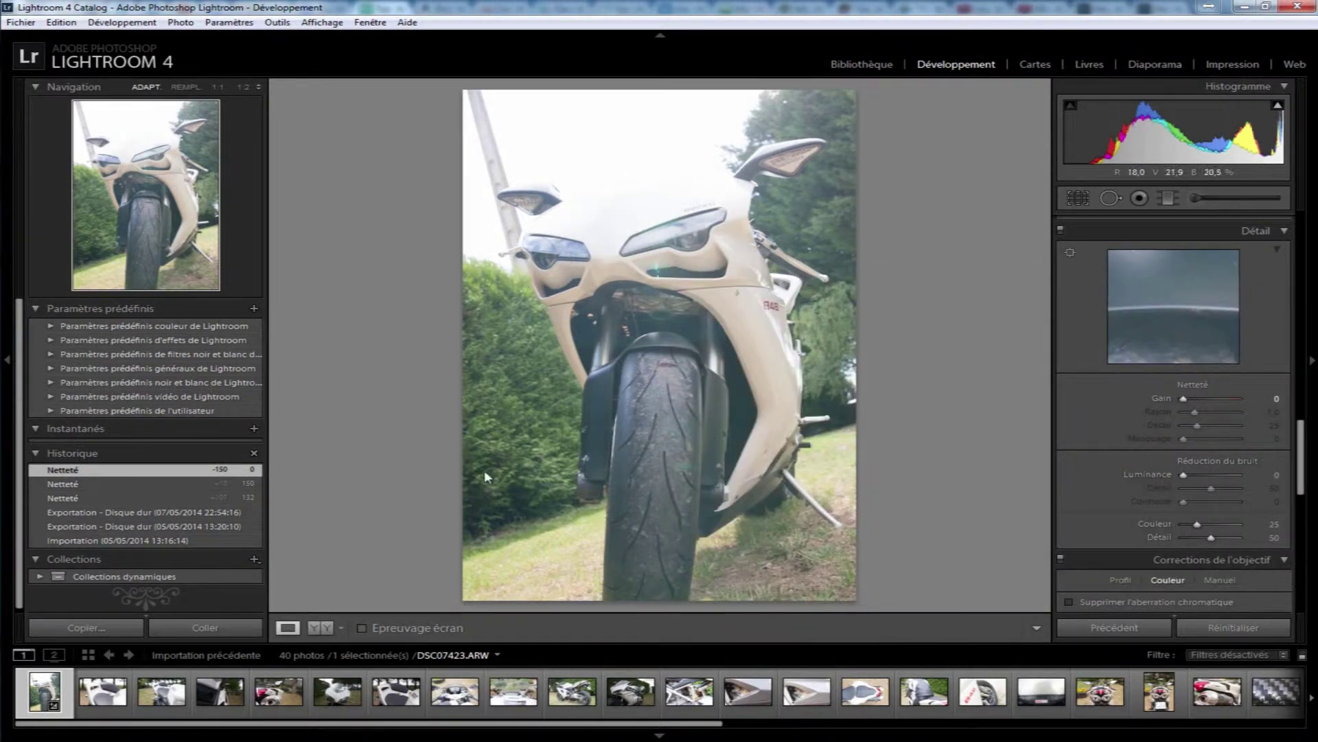
Open the export settings for the photo and enable output sharpening.
right_click(716, 171)
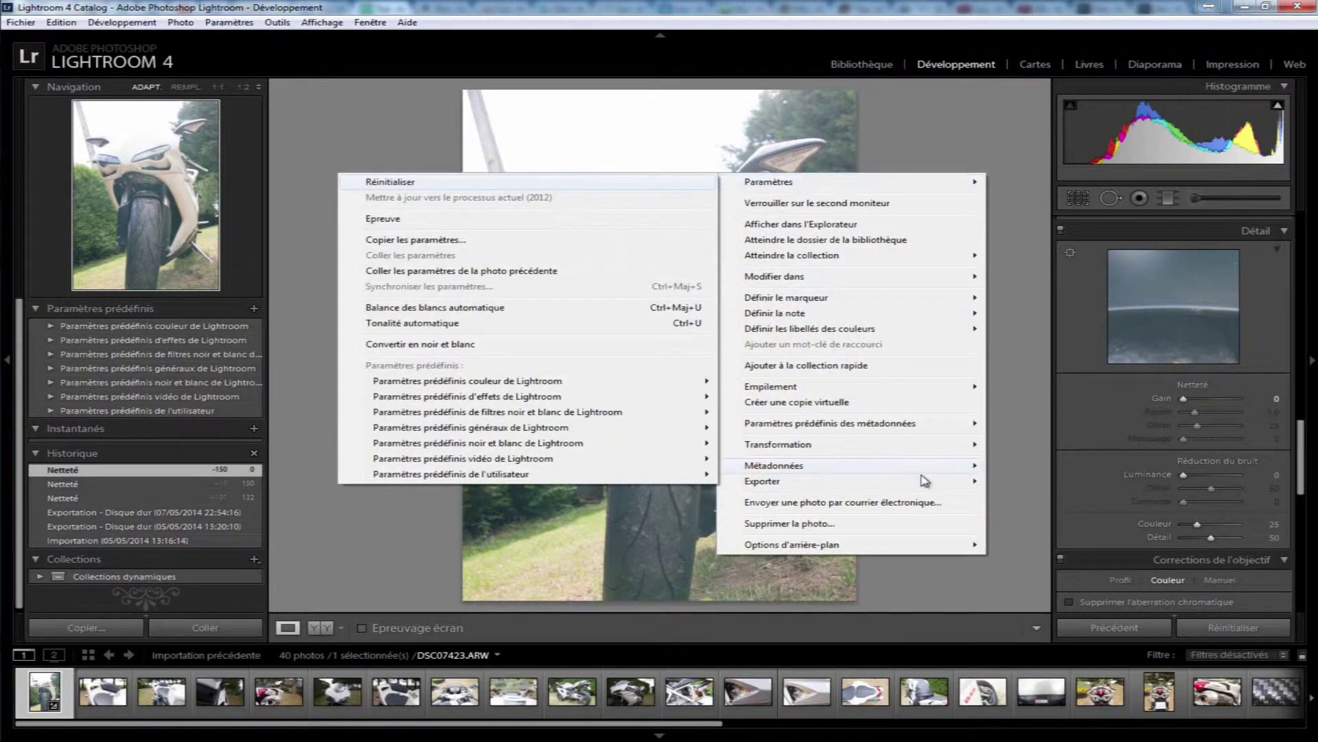
mouse_move(921, 480)
left_click(601, 478)
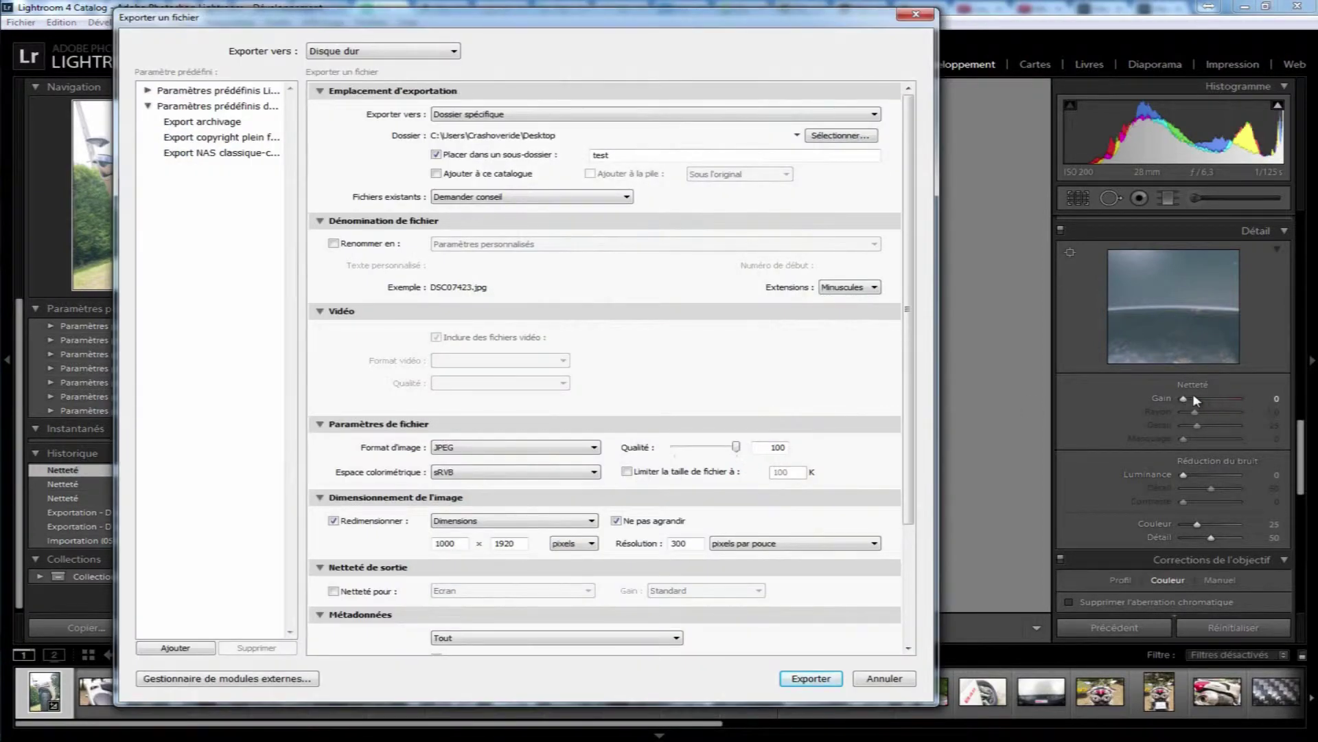
left_click_drag(909, 443, 909, 574)
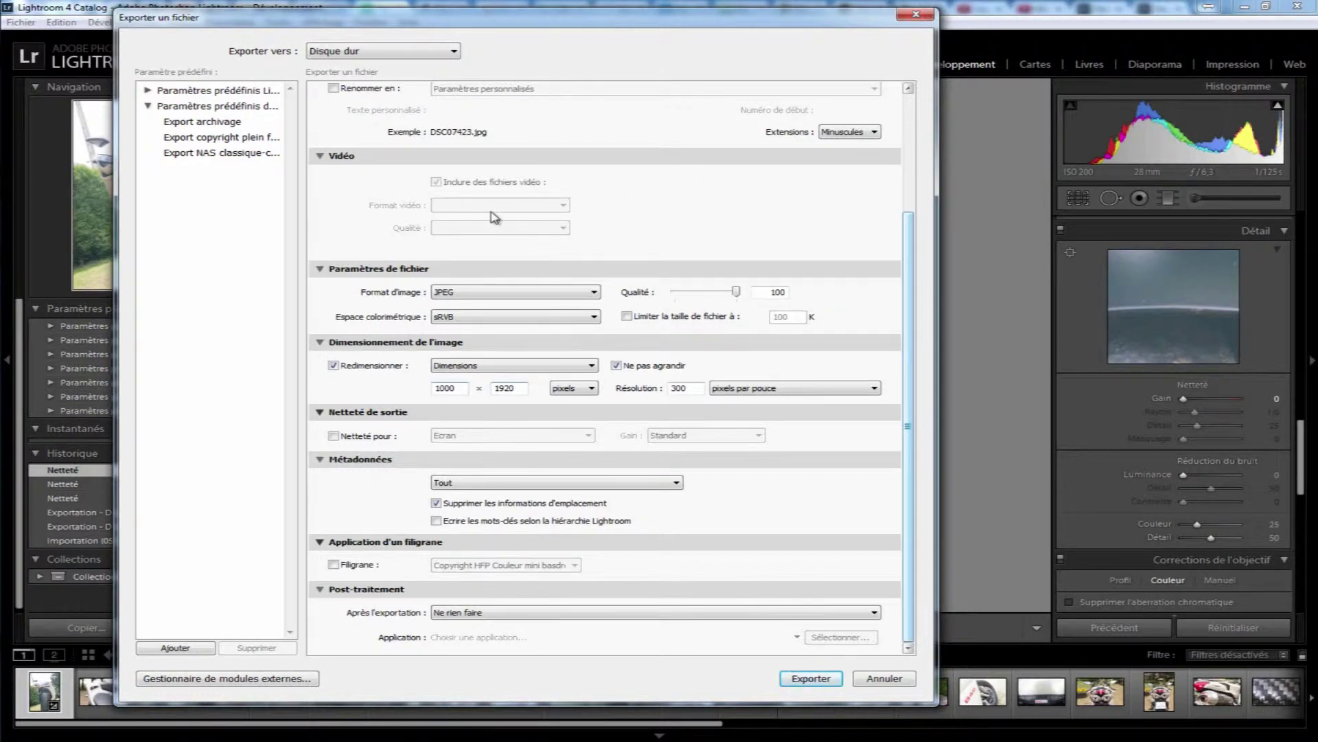
left_click(370, 442)
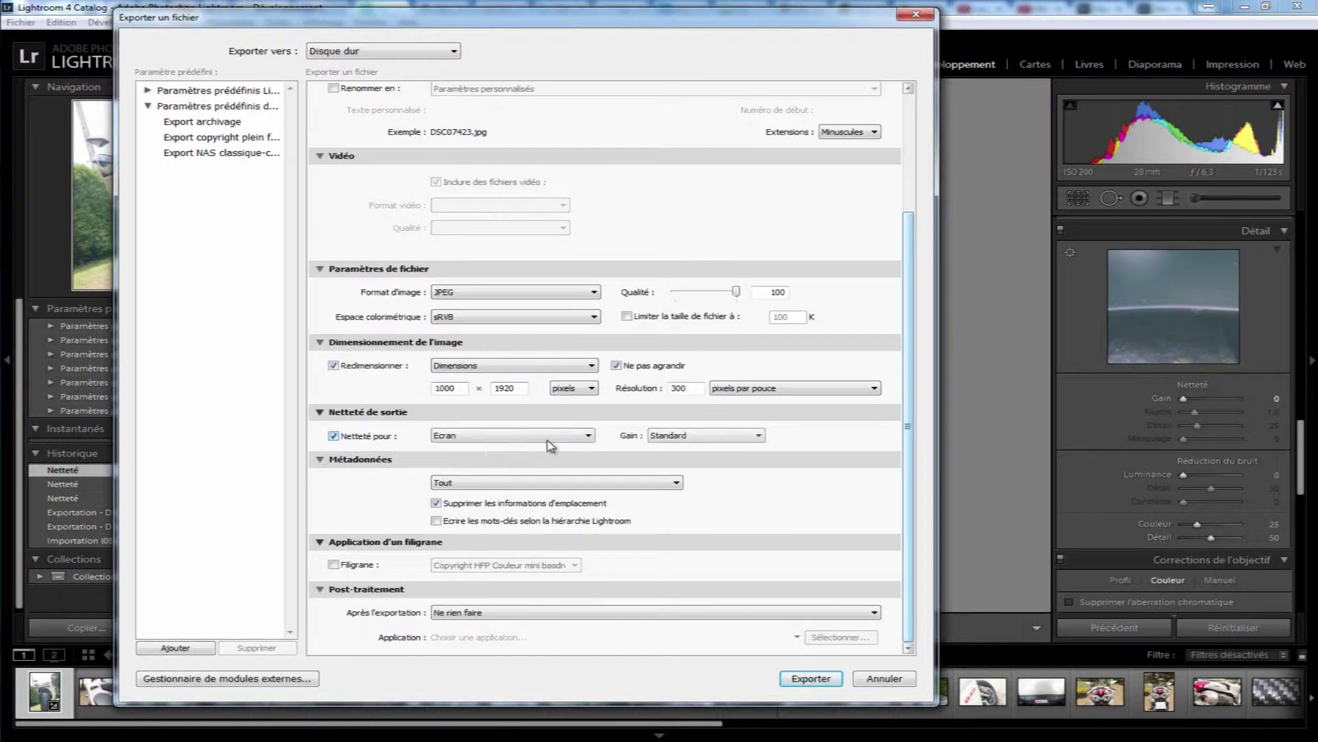
Examine the output sharpening's media and gain options, and close the export settings with output sharpening disabled.
left_click(574, 437)
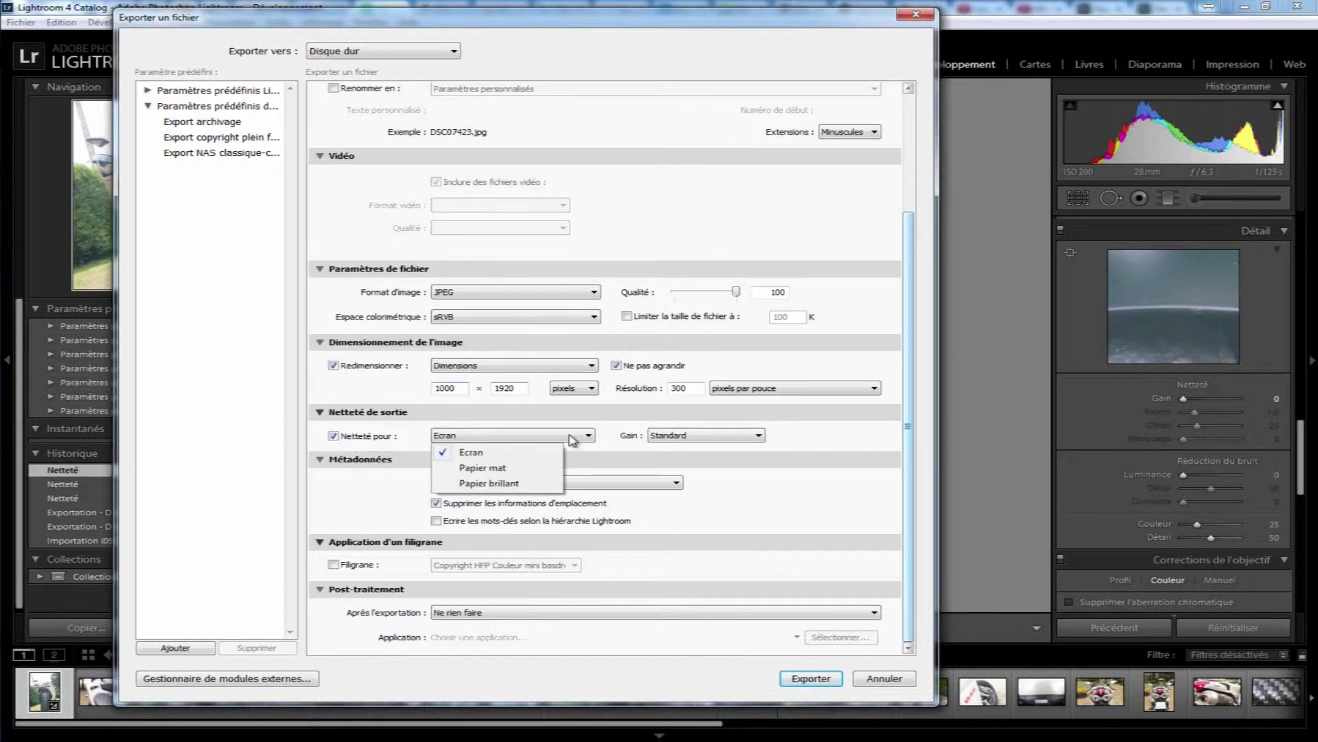
left_click(522, 456)
left_click(574, 438)
left_click(736, 440)
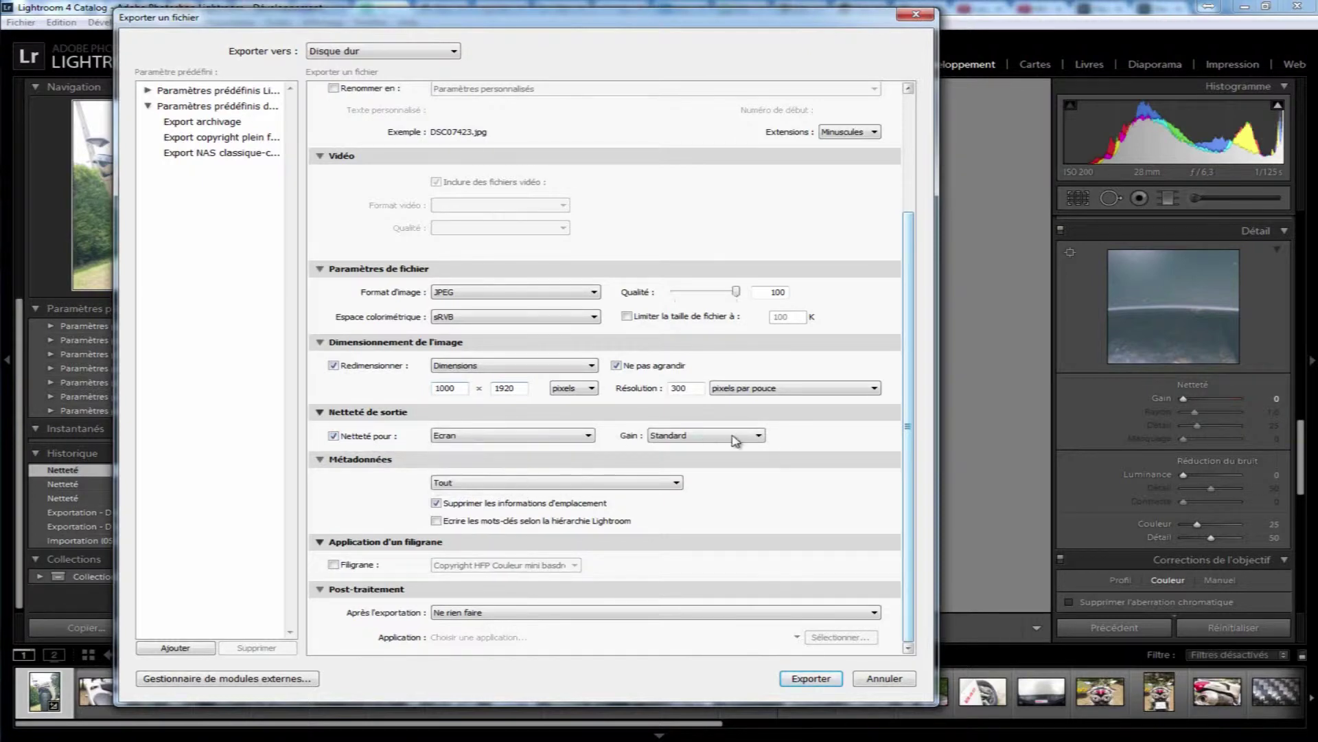
left_click(736, 439)
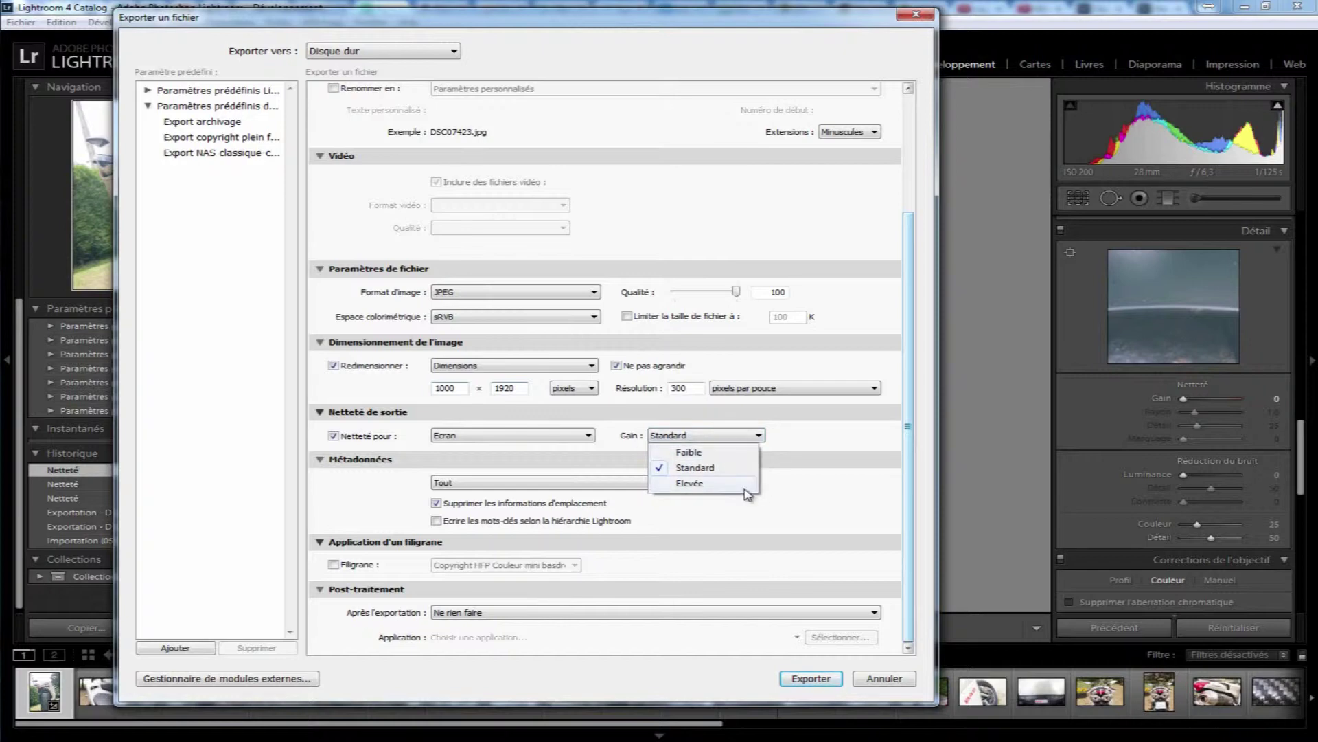
left_click(756, 439)
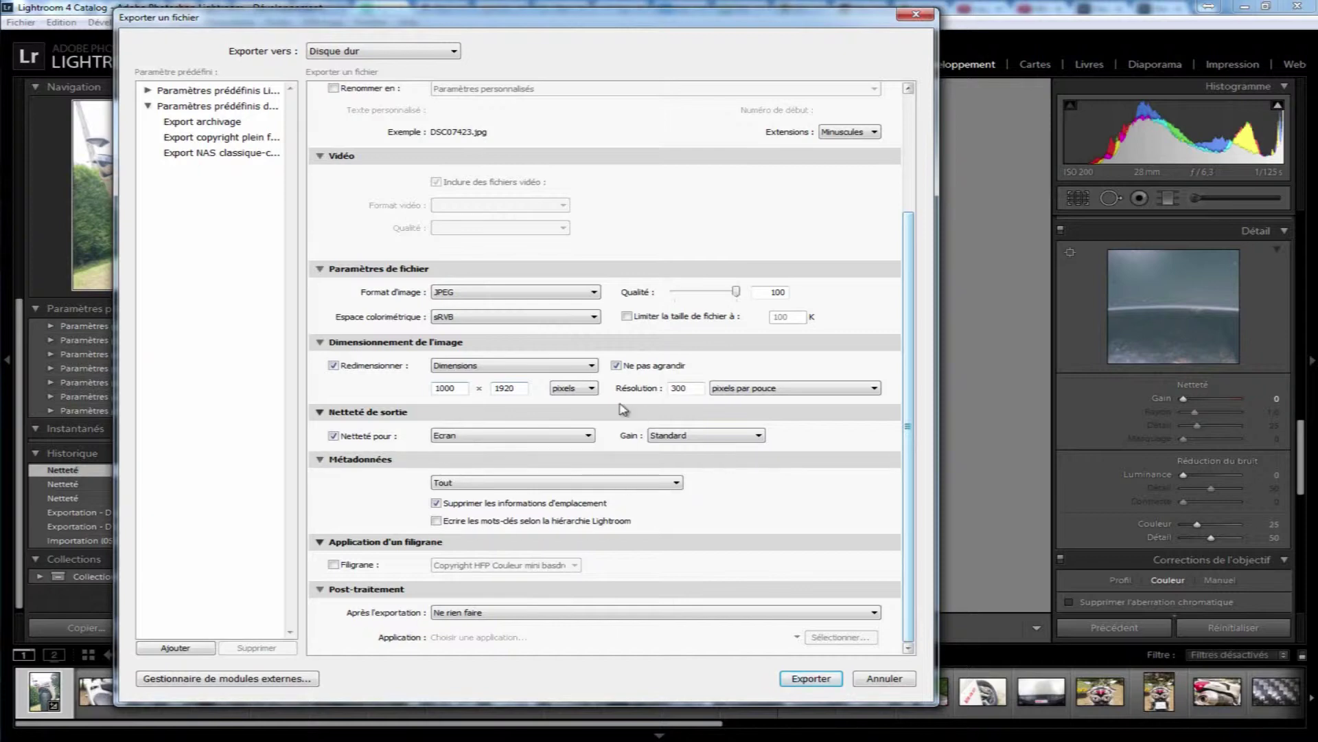
left_click(334, 436)
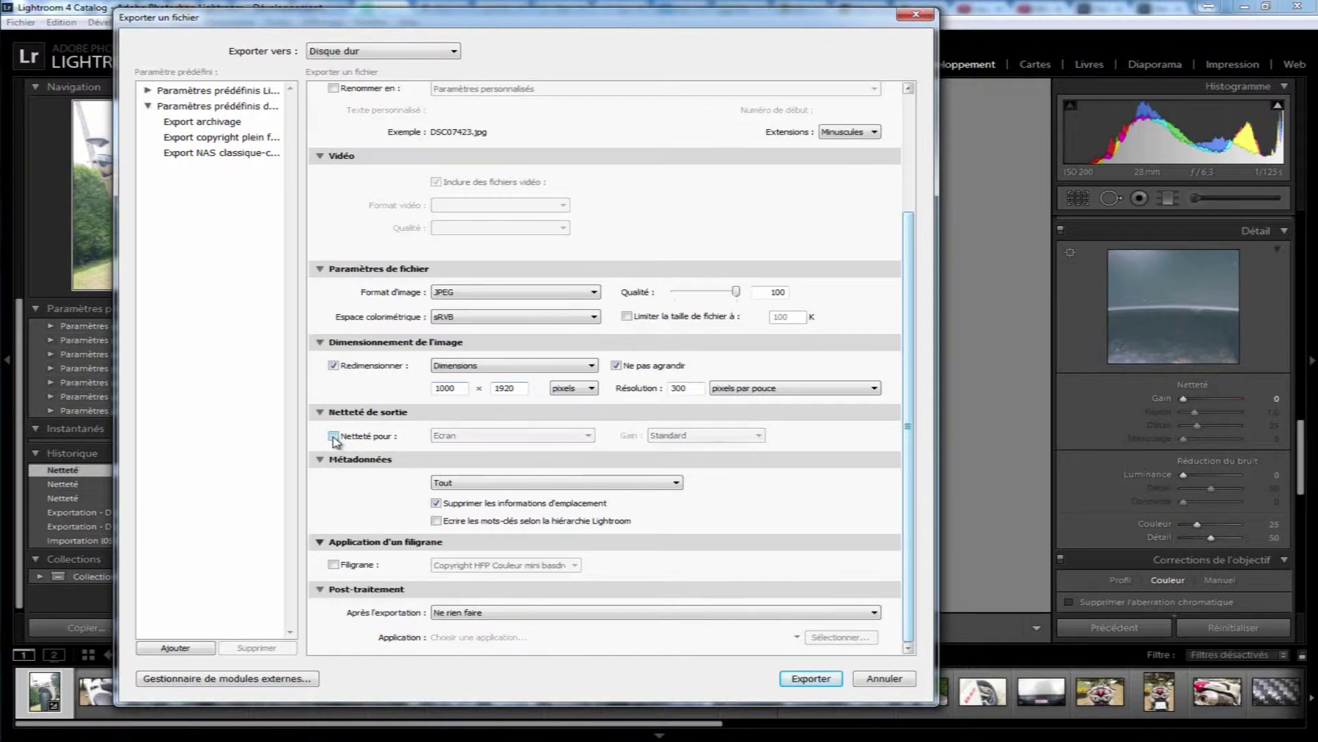
left_click(917, 15)
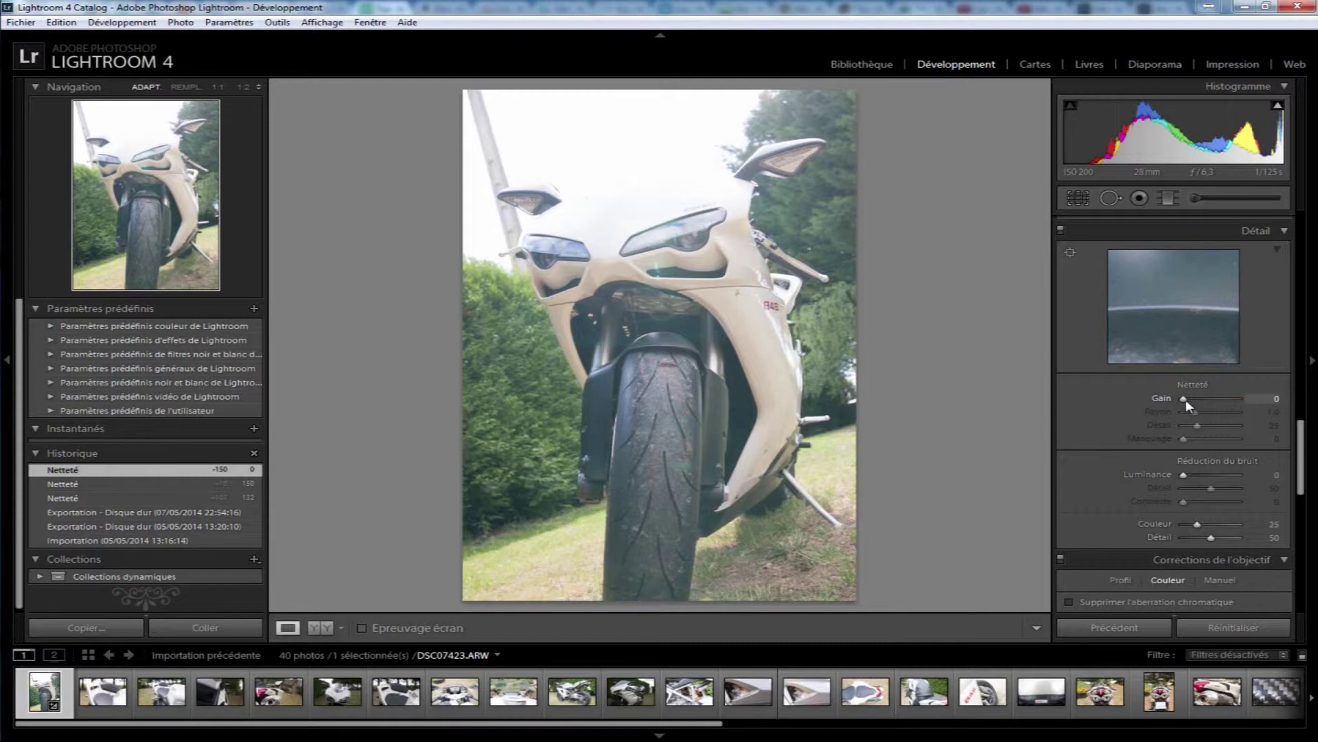
Set the sharpening gain to 117, and reduce it to 77 while viewing the photo at 1:4.
left_click_drag(1185, 398, 1220, 401)
left_click_drag(1244, 398, 1232, 399)
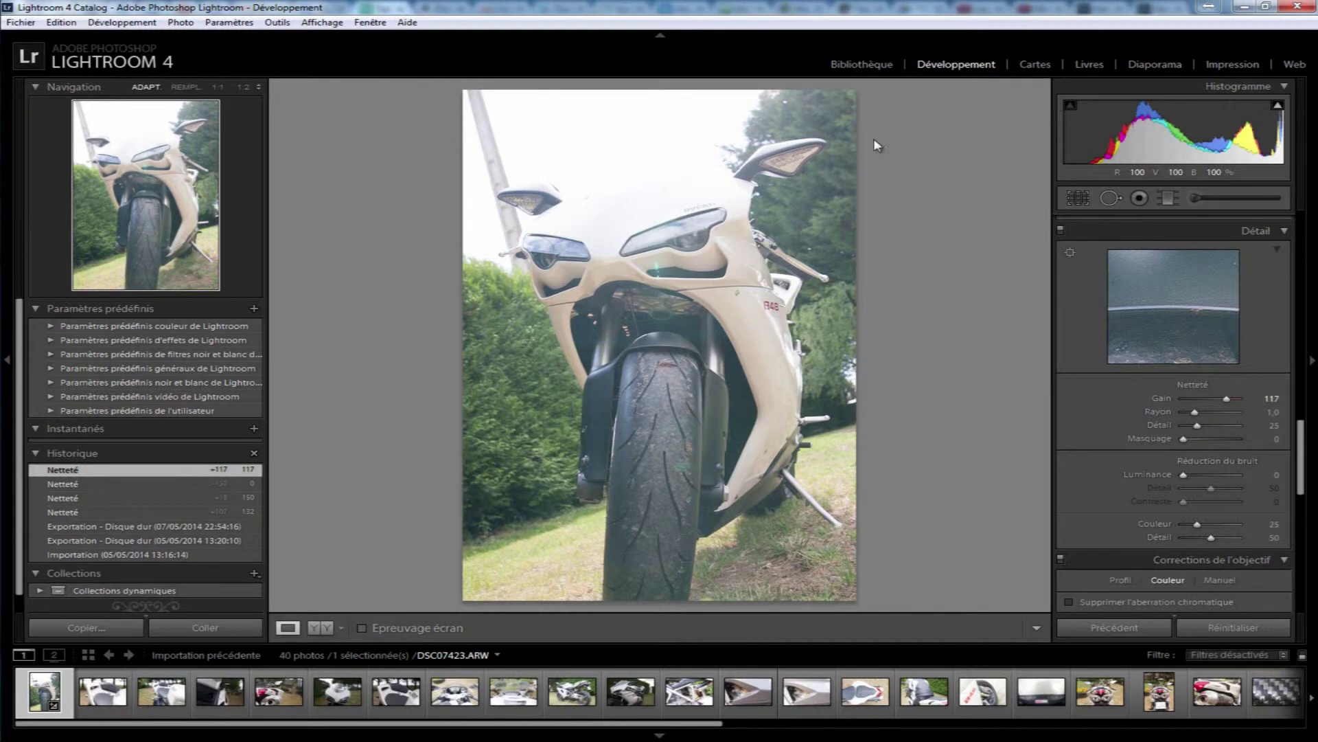
left_click(256, 88)
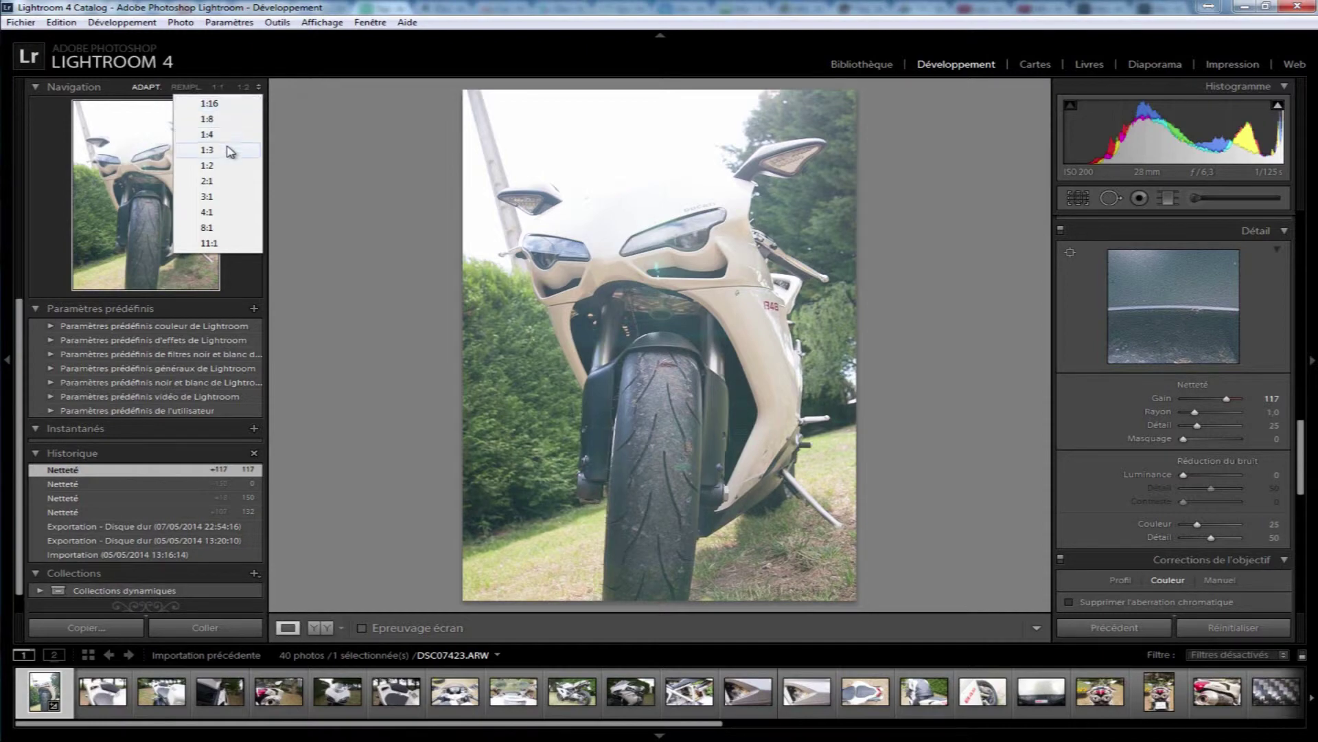
left_click(207, 134)
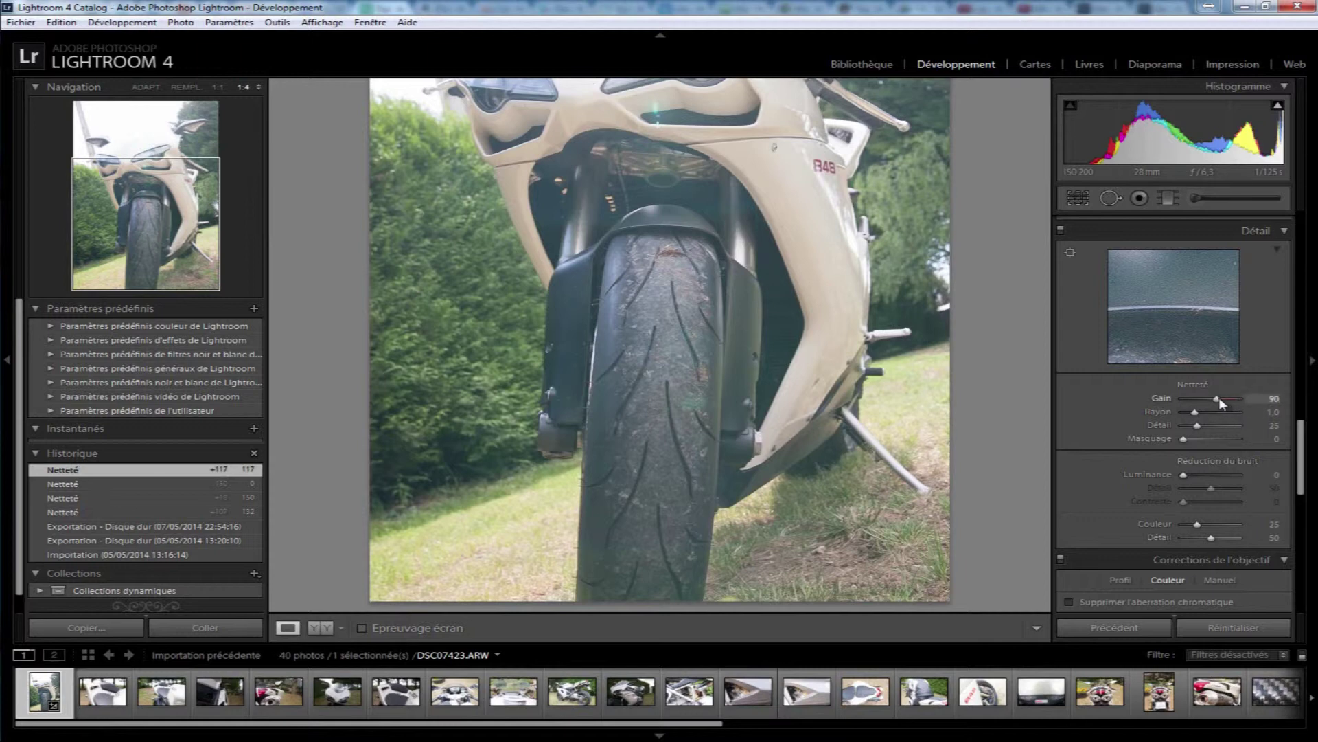
left_click_drag(1215, 397, 1214, 397)
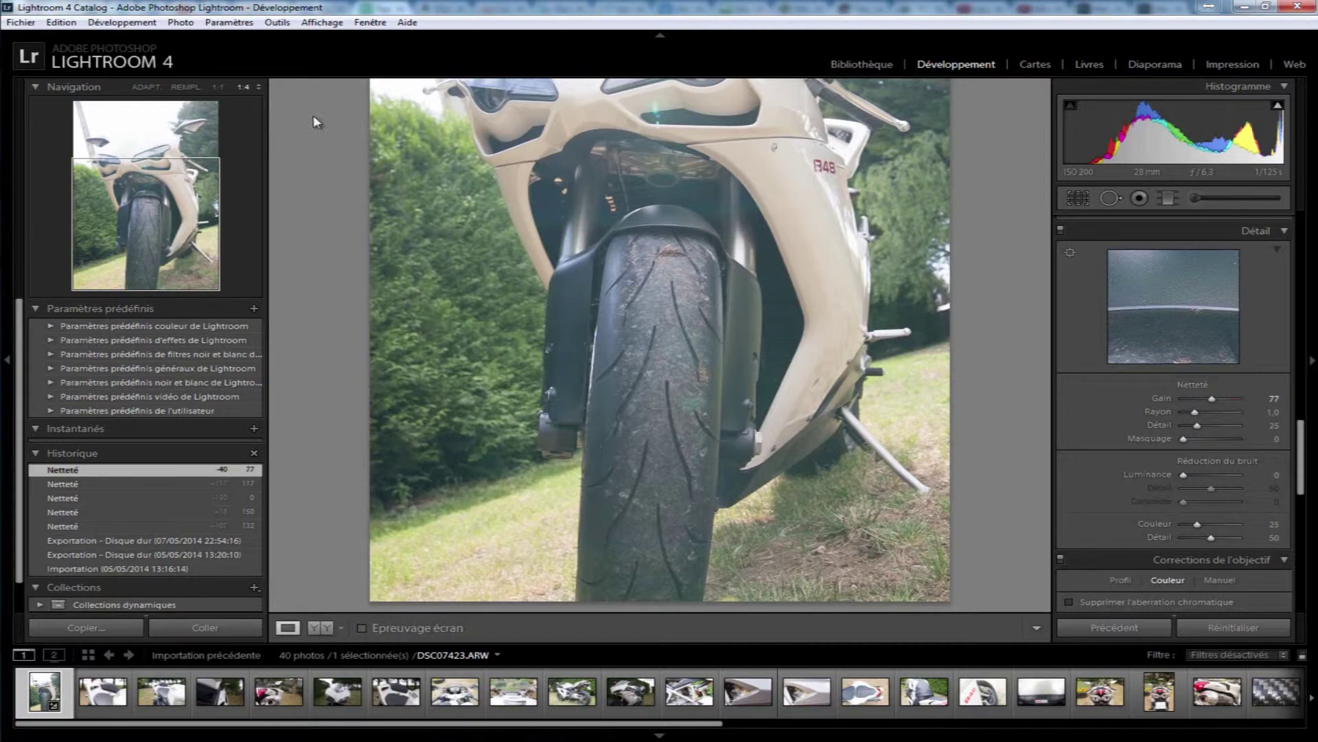
View the tyre at 1:2 and lower the sharpening gain to 44, with a final slight increase.
left_click(259, 87)
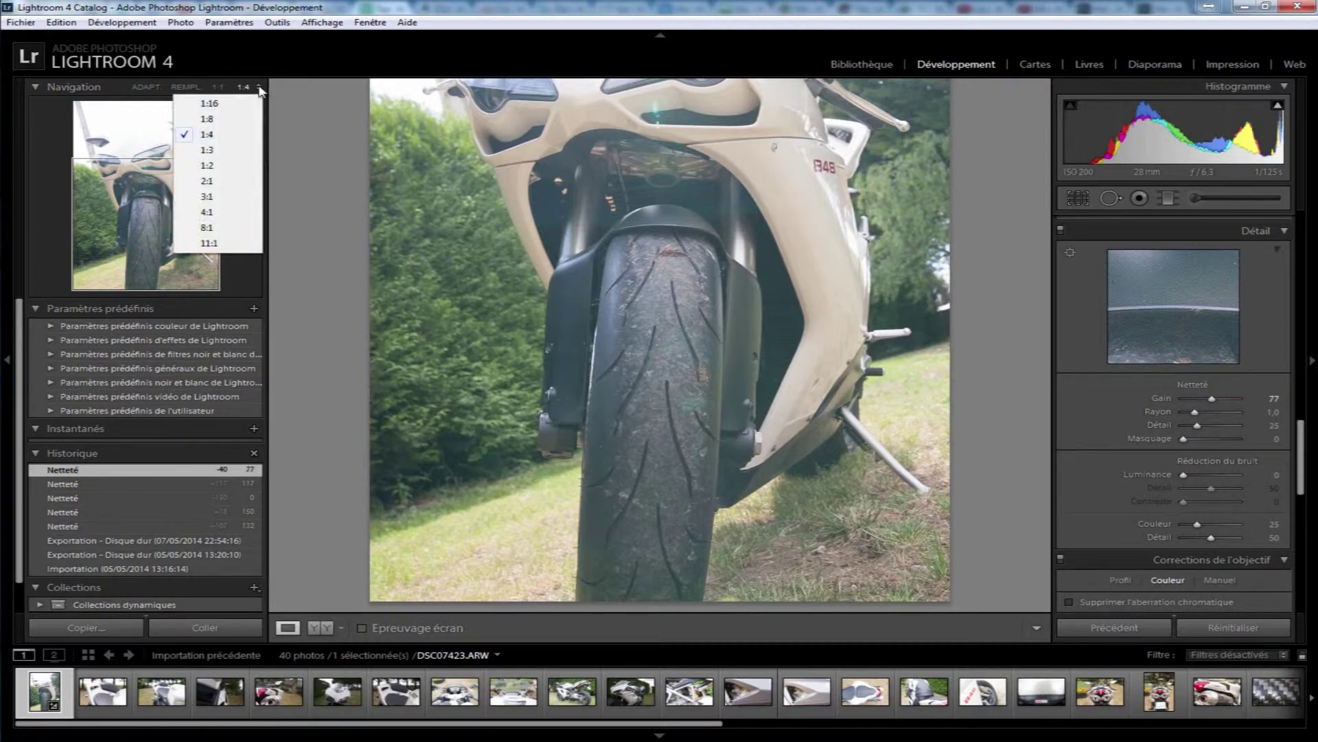
left_click(236, 165)
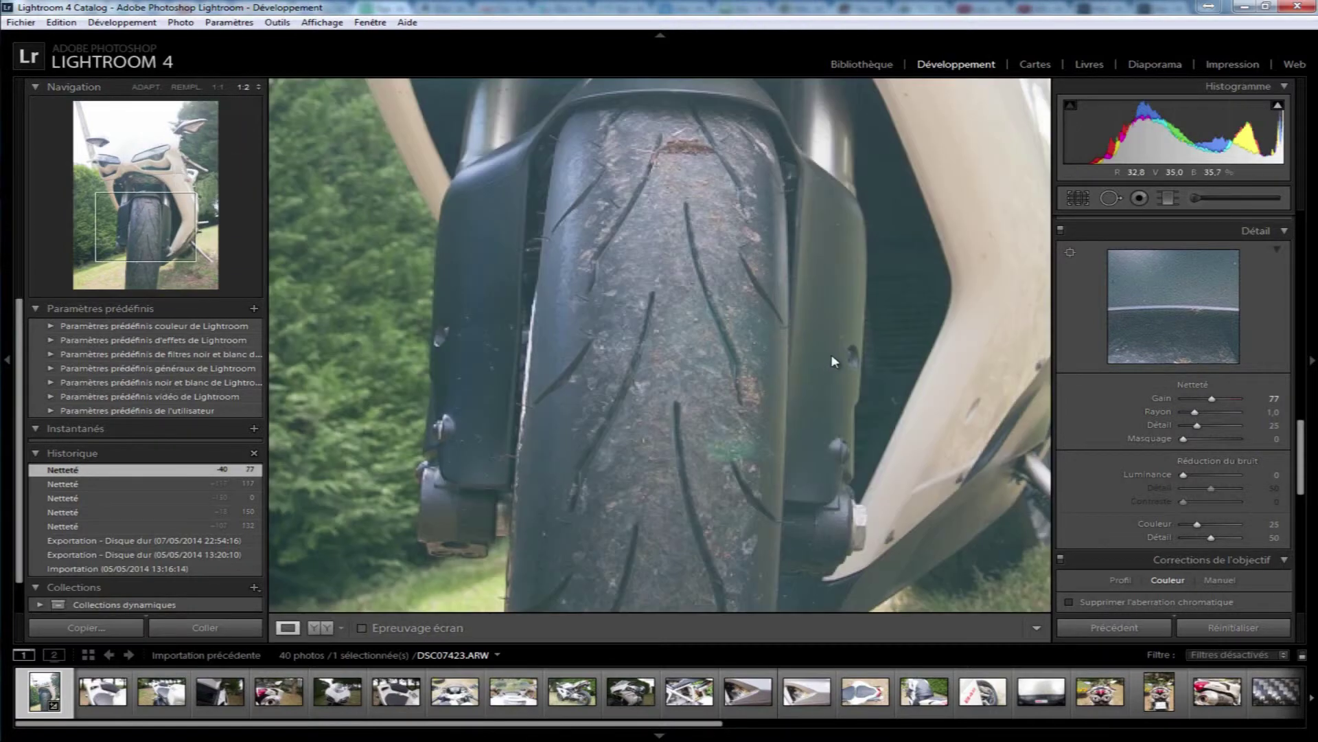
left_click_drag(1204, 400, 1201, 401)
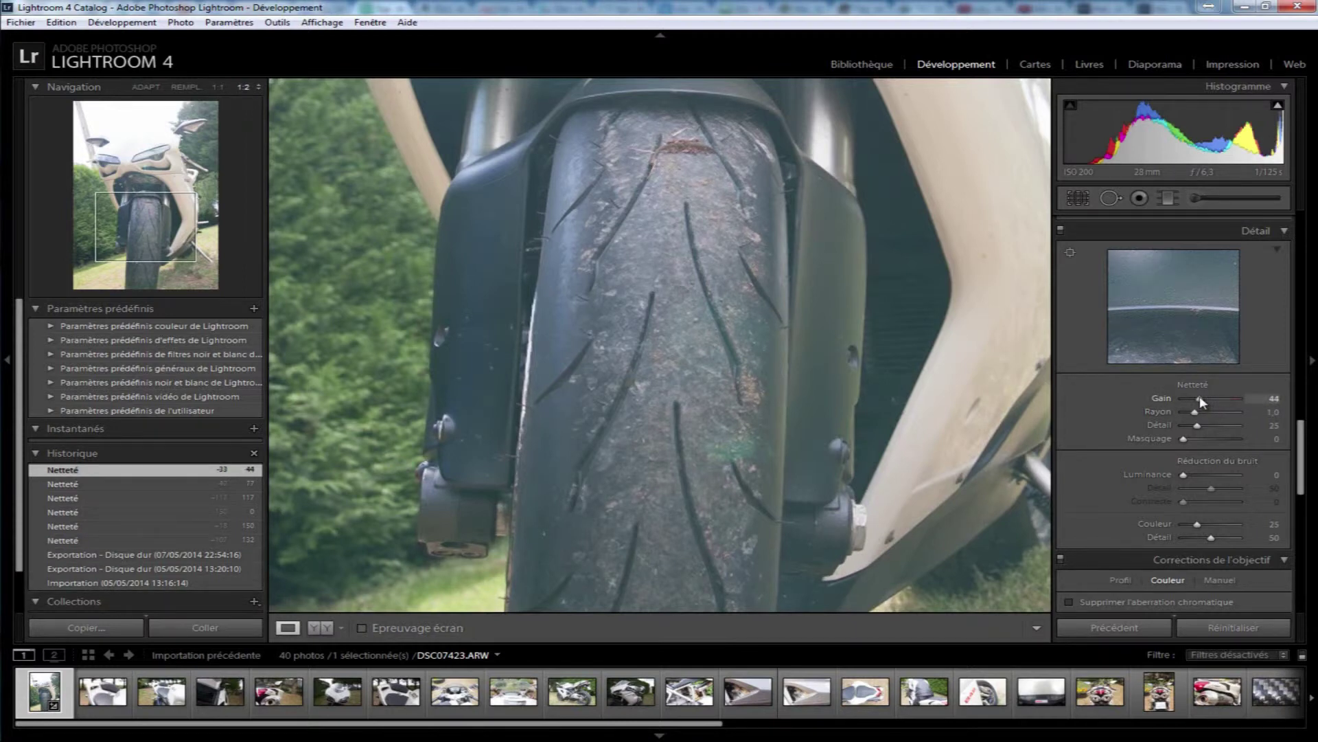
left_click_drag(1201, 397, 1206, 398)
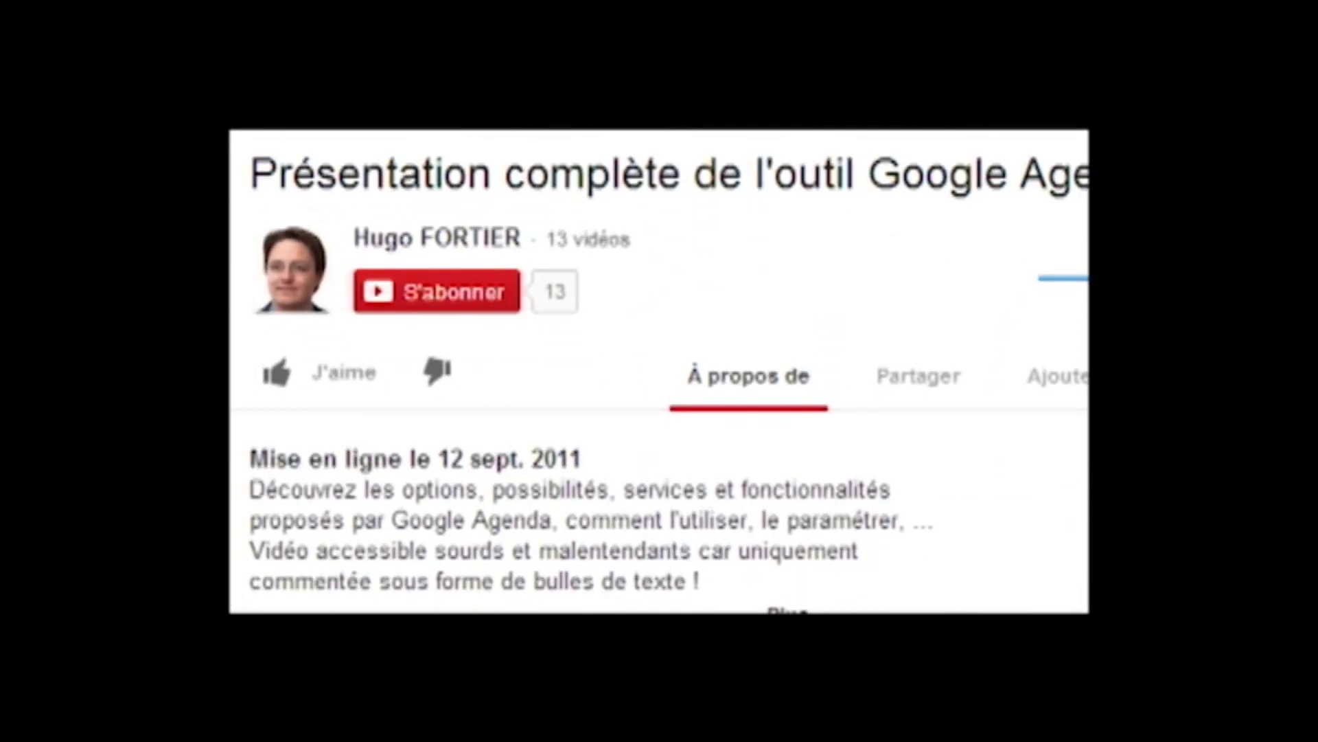
left_click(338, 377)
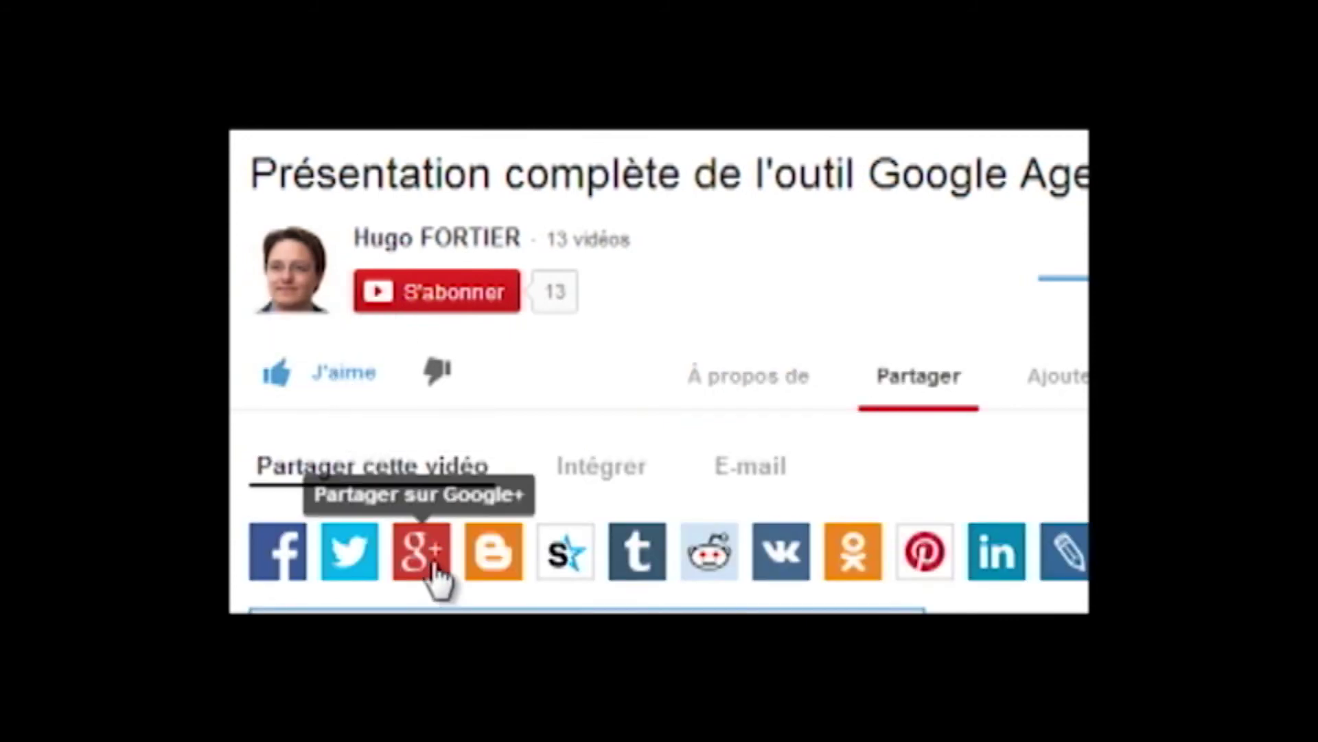